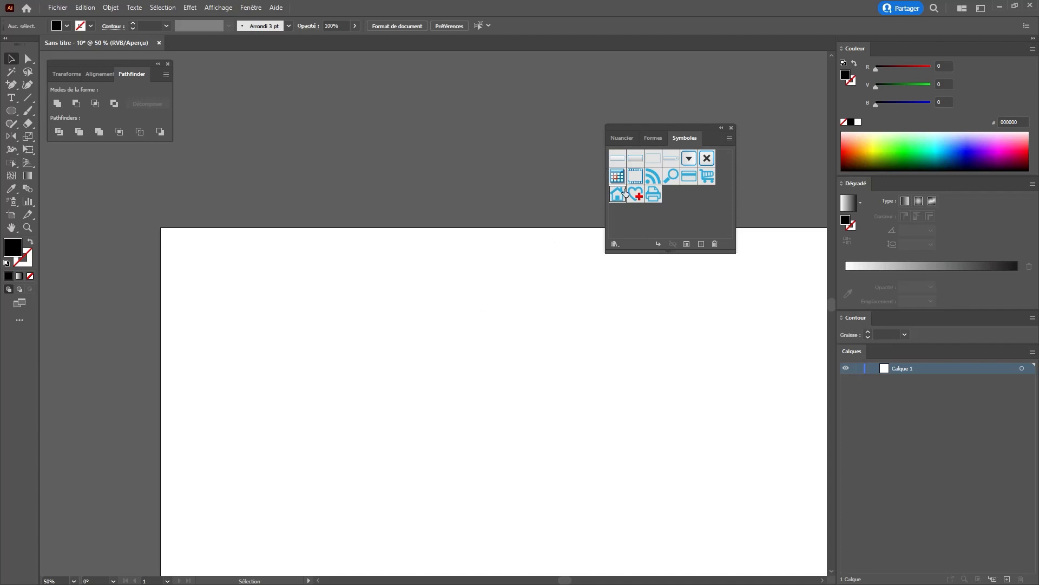
# Place the house symbol on the artboard and add two more instances, one larger and one smaller
pyautogui.moveTo(622, 196); pyautogui.dragTo(485, 297)
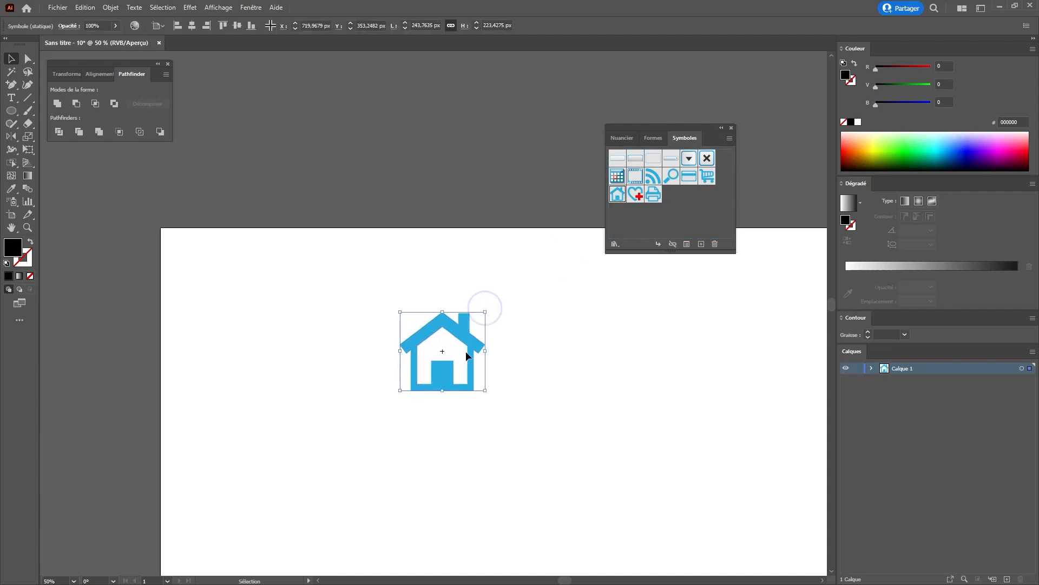
pyautogui.moveTo(465, 333); pyautogui.dragTo(568, 286)
pyautogui.click(603, 327)
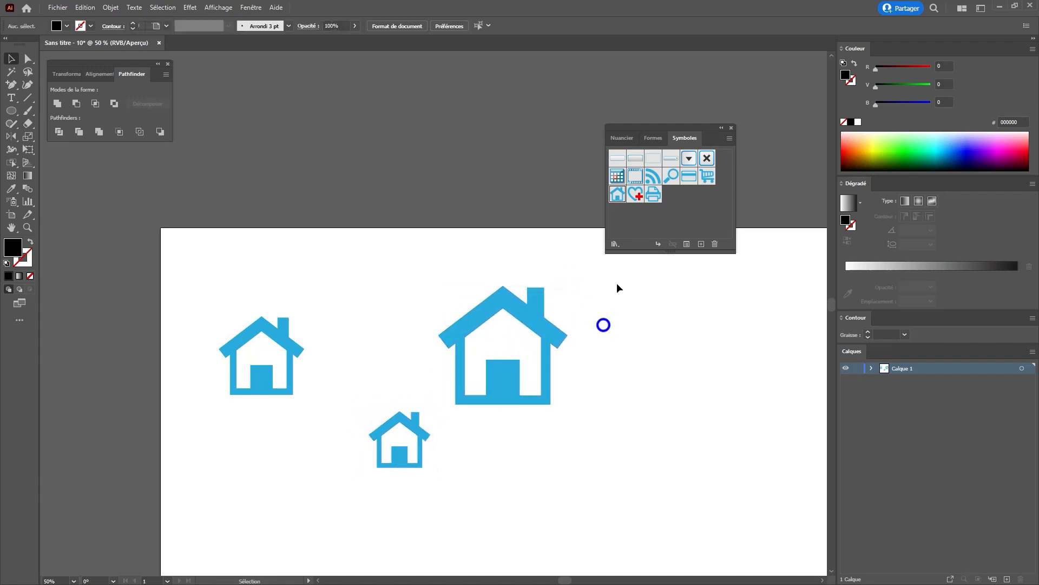
# Duplicate the house symbol in the symbol collection
pyautogui.click(613, 197)
pyautogui.click(729, 138)
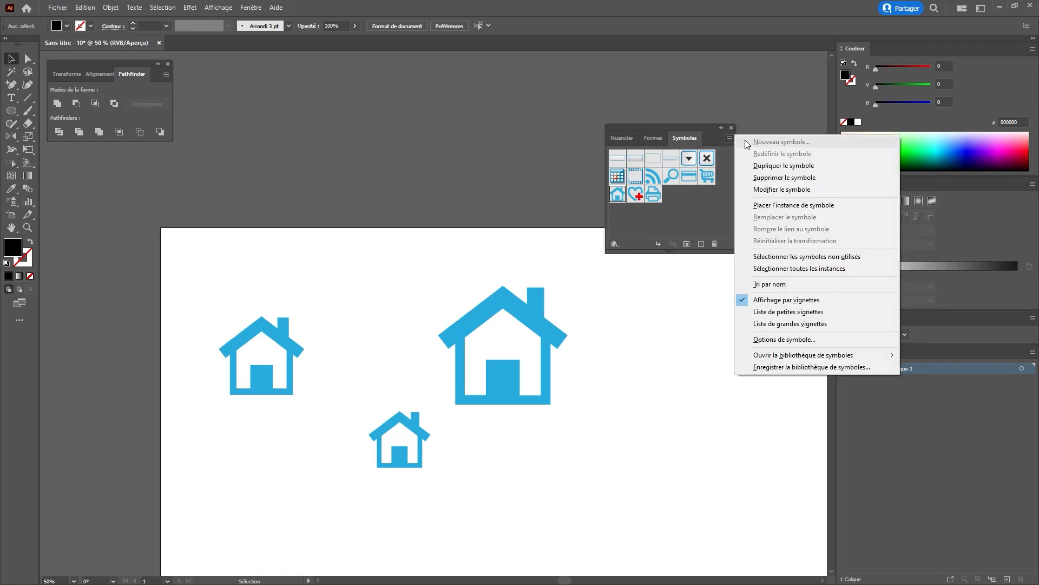
pyautogui.click(772, 166)
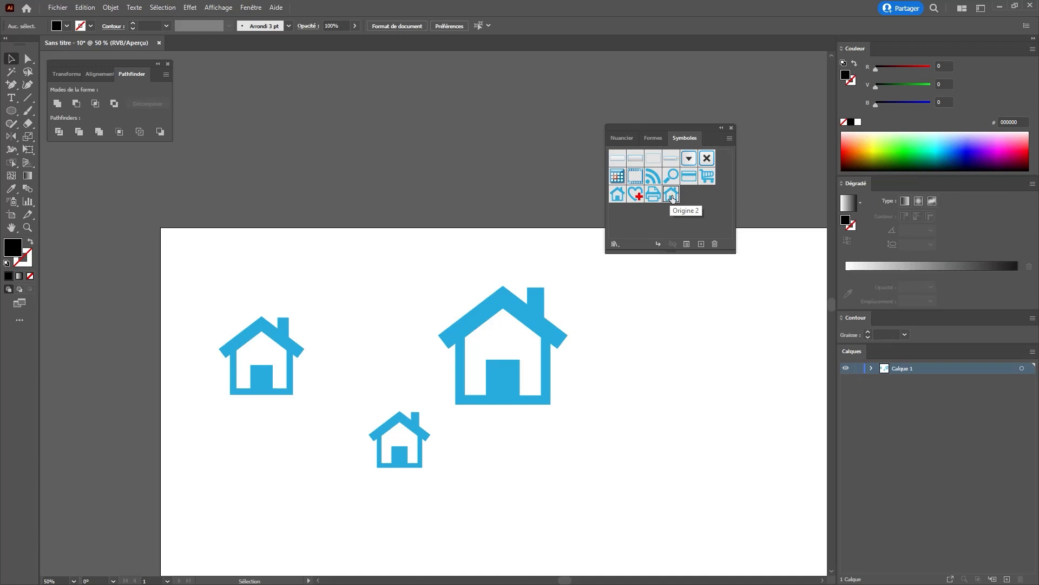
# Edit the duplicated house symbol, adding two smoke circles of increasing size above the chimney at 50% opacity
pyautogui.doubleClick(672, 196)
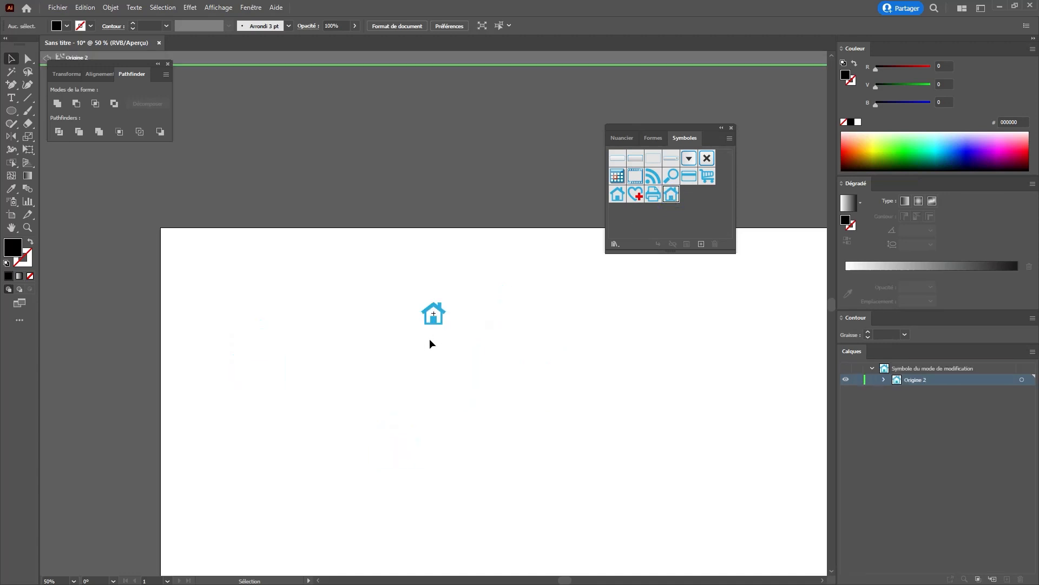
pyautogui.press('z')
pyautogui.click(439, 306)
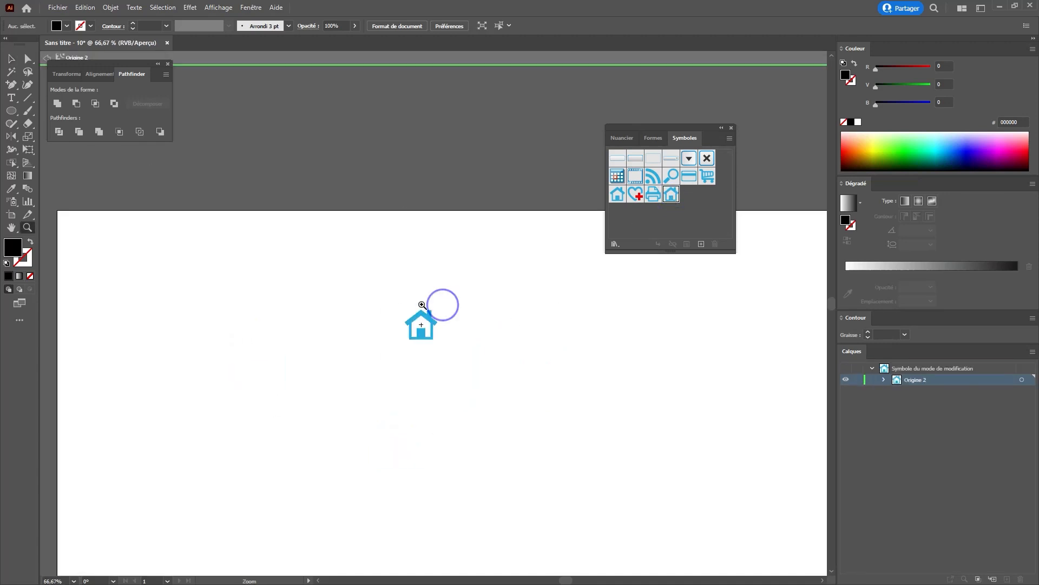
pyautogui.click(449, 314)
pyautogui.click(459, 323)
pyautogui.click(466, 347)
pyautogui.click(465, 347)
pyautogui.press('l')
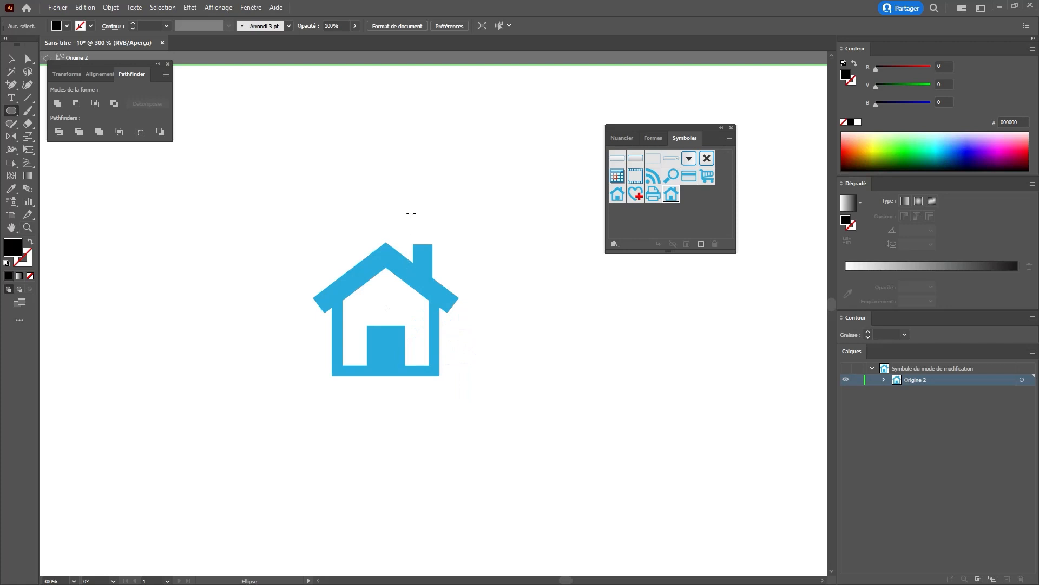
pyautogui.moveTo(417, 214)
pyautogui.mouseDown()
pyautogui.moveTo(440, 242)
pyautogui.moveTo(425, 244)
pyautogui.moveTo(440, 181)
pyautogui.moveTo(433, 197)
pyautogui.mouseUp()
pyautogui.press('v')
pyautogui.press('5')
pyautogui.hotkey('ctrl', 'shift', 'a')
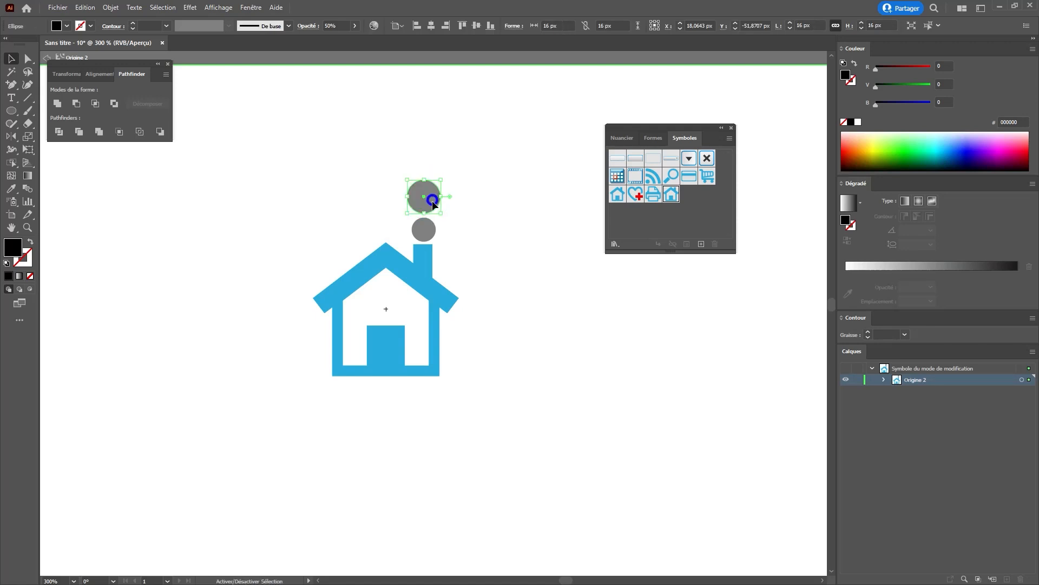
pyautogui.doubleClick(508, 321)
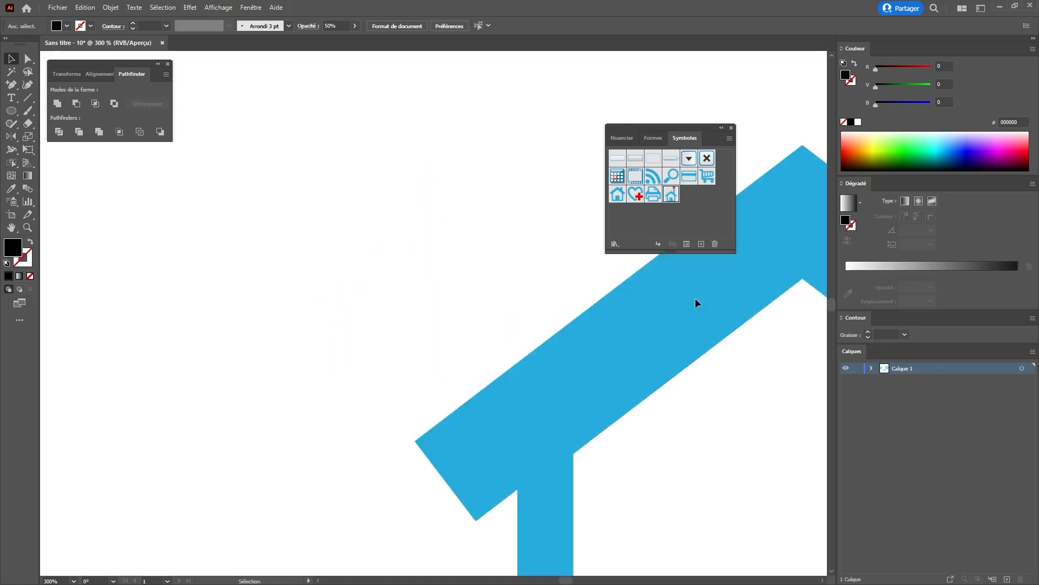
# Place the smoking house symbol on the artboard and add two enlarged copies below it
pyautogui.press('z')
pyautogui.keyDown('alt'); pyautogui.click(544, 338); pyautogui.keyUp('alt')
pyautogui.keyDown('alt'); pyautogui.click(544, 339); pyautogui.keyUp('alt')
pyautogui.keyDown('alt'); pyautogui.click(536, 342); pyautogui.keyUp('alt')
pyautogui.keyDown('alt'); pyautogui.click(536, 341); pyautogui.keyUp('alt')
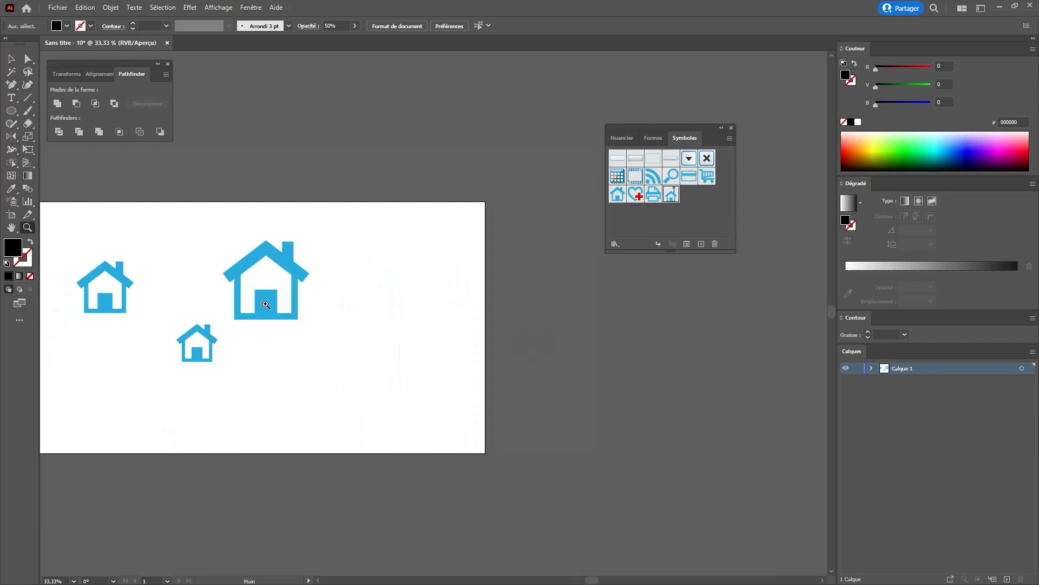
pyautogui.keyDown('alt'); pyautogui.click(452, 336); pyautogui.keyUp('alt')
pyautogui.moveTo(669, 194); pyautogui.dragTo(583, 267)
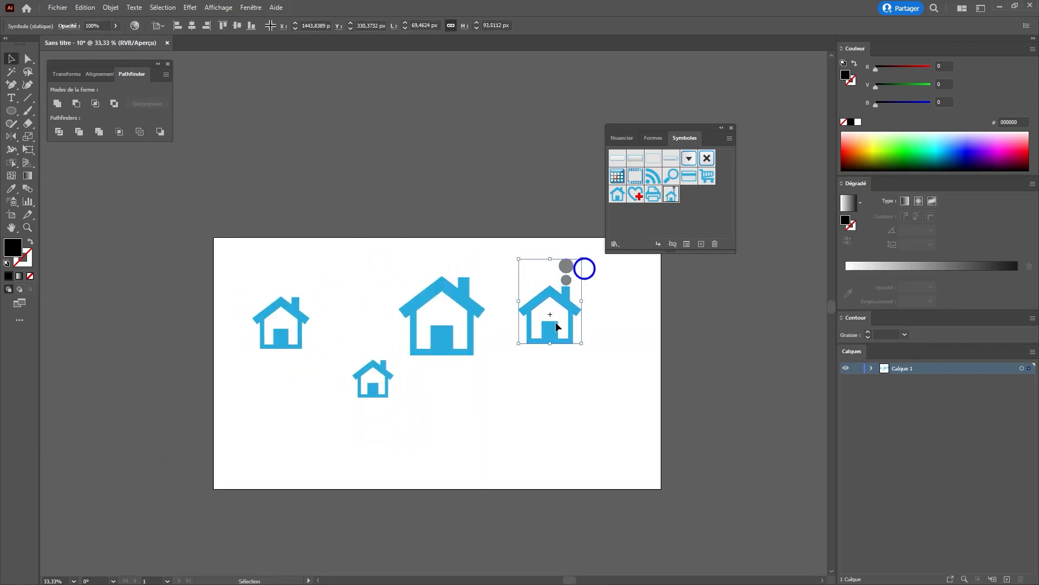
pyautogui.moveTo(557, 325); pyautogui.dragTo(468, 450)
pyautogui.moveTo(492, 382); pyautogui.dragTo(499, 371)
pyautogui.moveTo(499, 436); pyautogui.dragTo(590, 426)
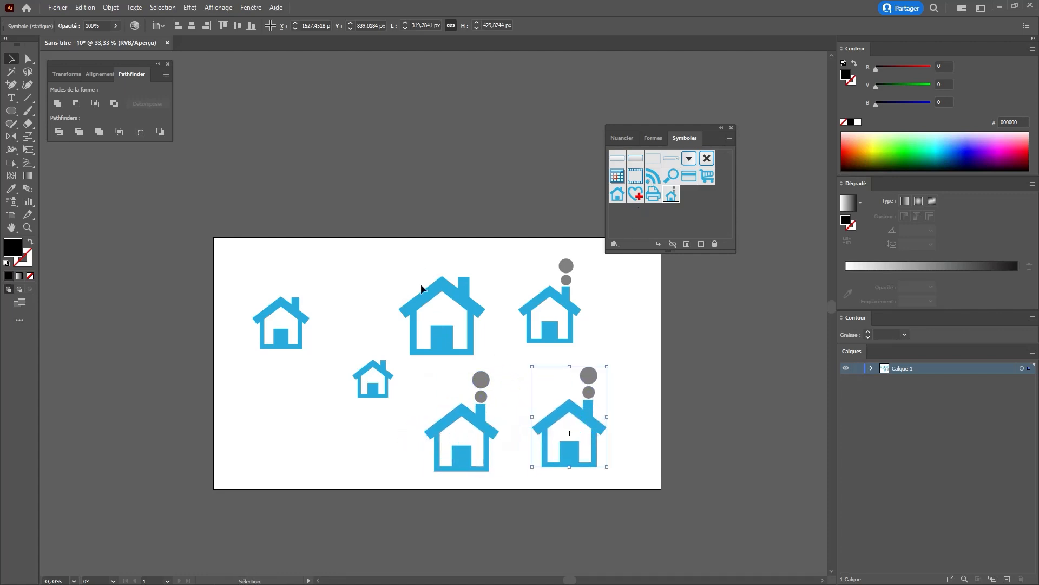
# Edit the original house symbol, adding a wide black rectangle under the house as ground
pyautogui.doubleClick(616, 194)
pyautogui.press('z')
pyautogui.moveTo(451, 302); pyautogui.dragTo(415, 290)
pyautogui.press('m')
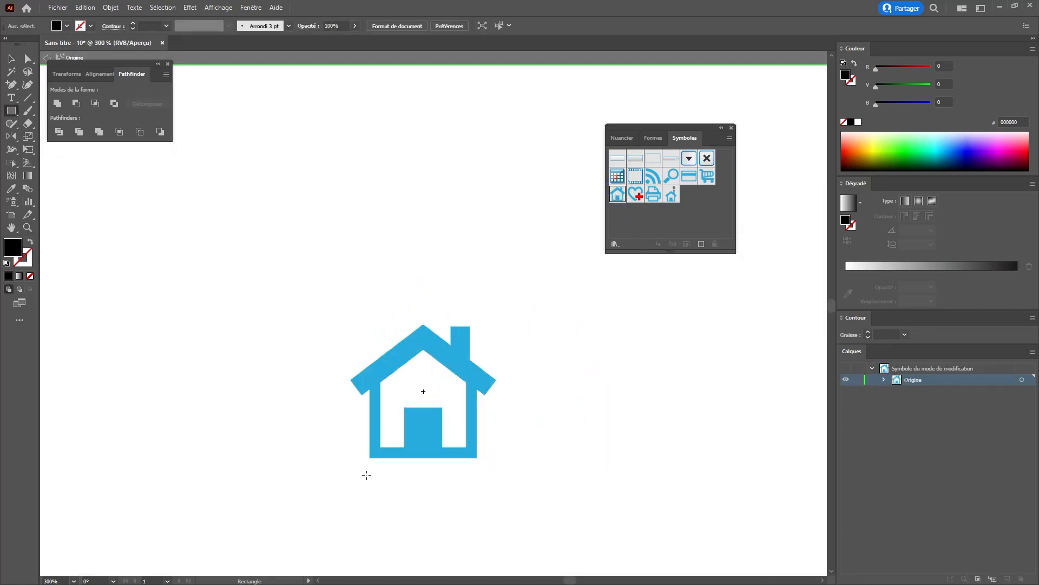
pyautogui.moveTo(332, 462)
pyautogui.mouseDown()
pyautogui.moveTo(473, 510)
pyautogui.moveTo(501, 478)
pyautogui.mouseUp()
pyautogui.press('Escape')
# Move the leftmost house instance with the black base slightly to the left
pyautogui.press('z')
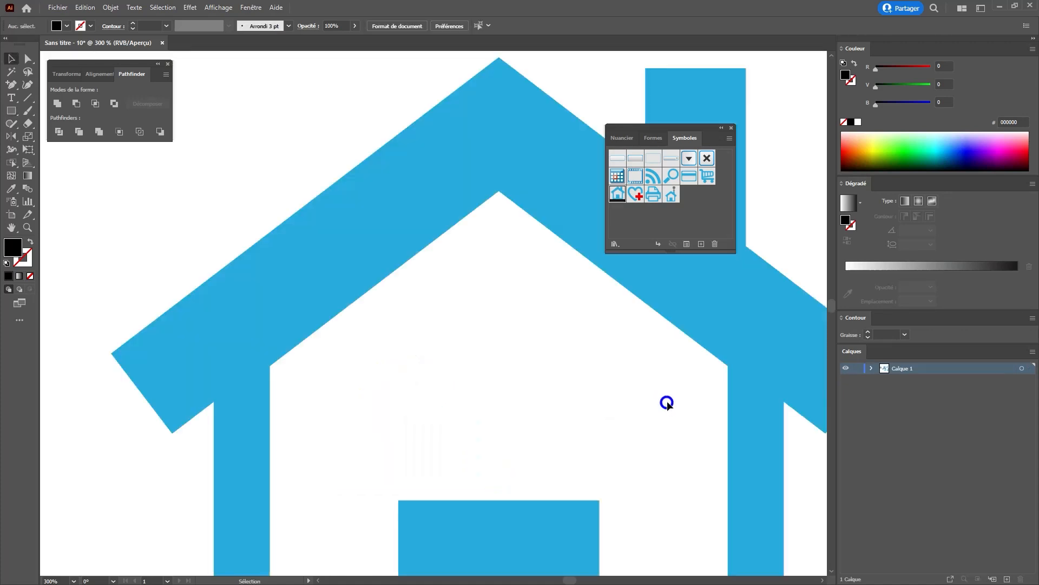
pyautogui.keyDown('alt'); pyautogui.click(436, 325); pyautogui.keyUp('alt')
pyautogui.keyDown('alt'); pyautogui.click(436, 325); pyautogui.keyUp('alt')
pyautogui.keyDown('alt'); pyautogui.click(436, 325); pyautogui.keyUp('alt')
pyautogui.keyDown('alt'); pyautogui.click(437, 325); pyautogui.keyUp('alt')
pyautogui.keyDown('alt'); pyautogui.click(436, 325); pyautogui.keyUp('alt')
pyautogui.keyDown('alt'); pyautogui.click(436, 325); pyautogui.keyUp('alt')
pyautogui.keyDown('alt'); pyautogui.click(437, 325); pyautogui.keyUp('alt')
pyautogui.press('v')
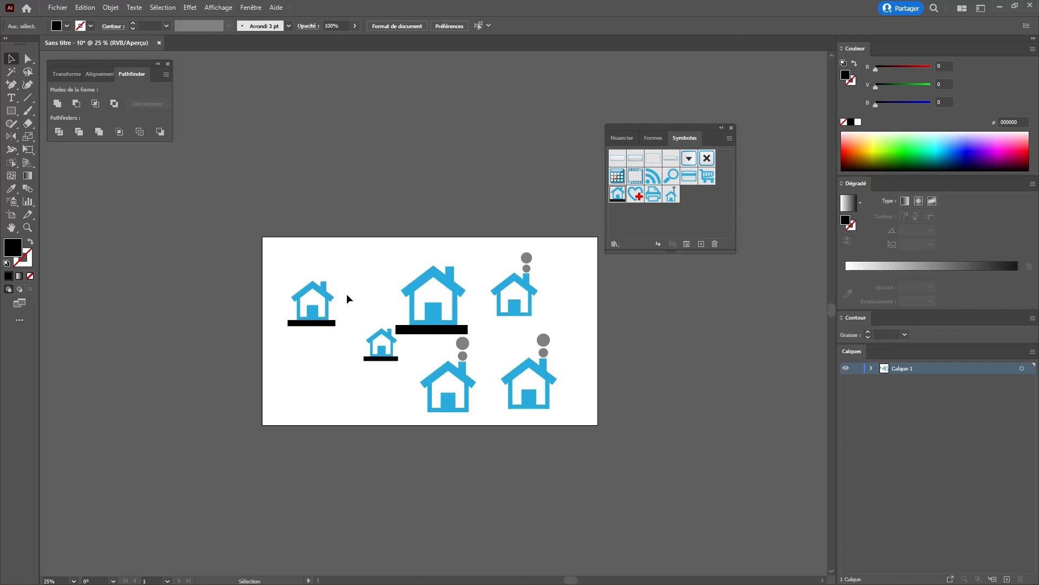
pyautogui.click(314, 303)
pyautogui.moveTo(314, 303); pyautogui.dragTo(302, 302)
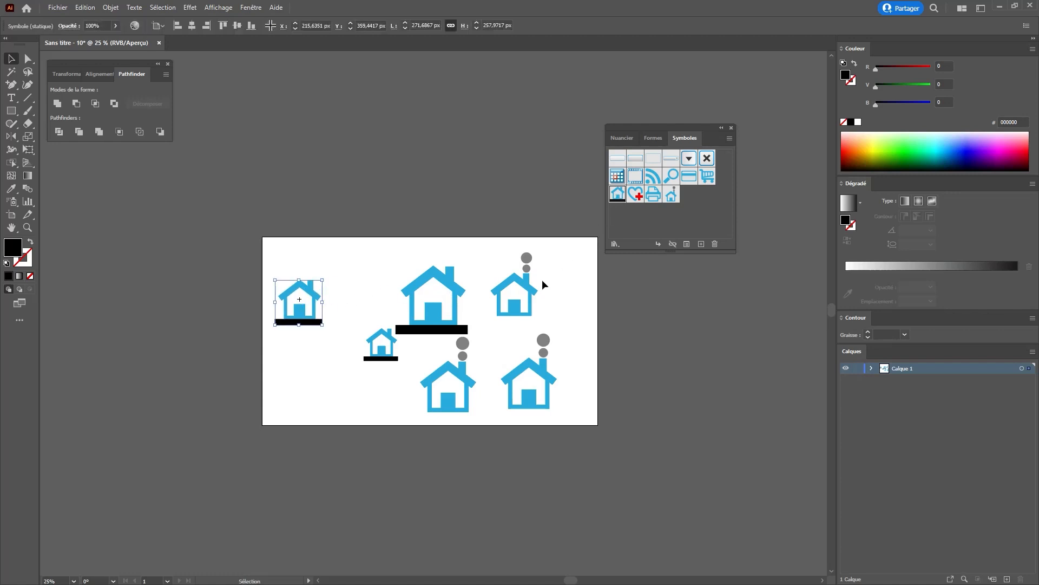
# Delete all the house instances from the artboard
pyautogui.click(521, 285)
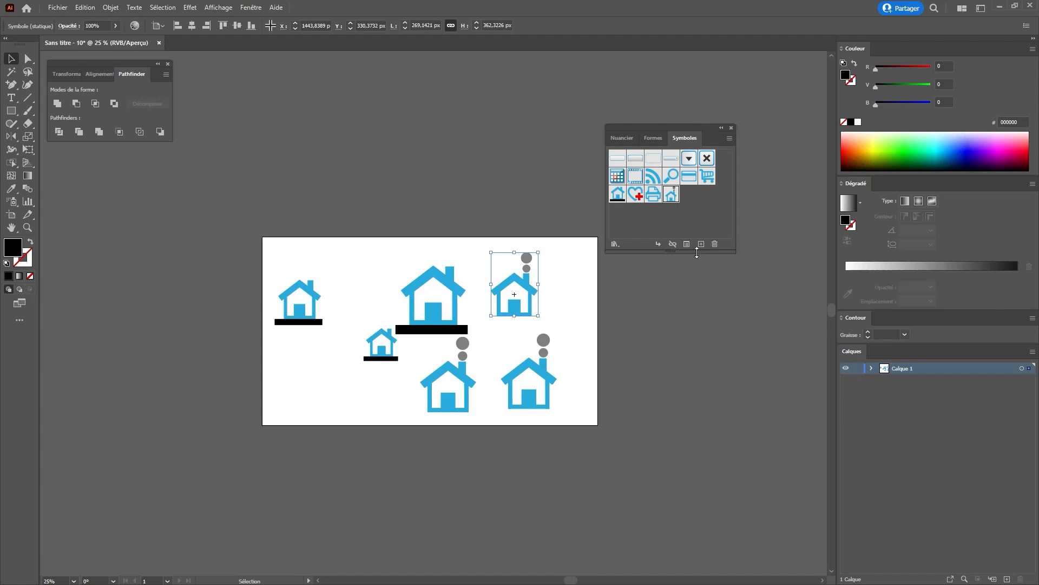
pyautogui.hotkey('ctrl', 'a')
pyautogui.press('Delete')
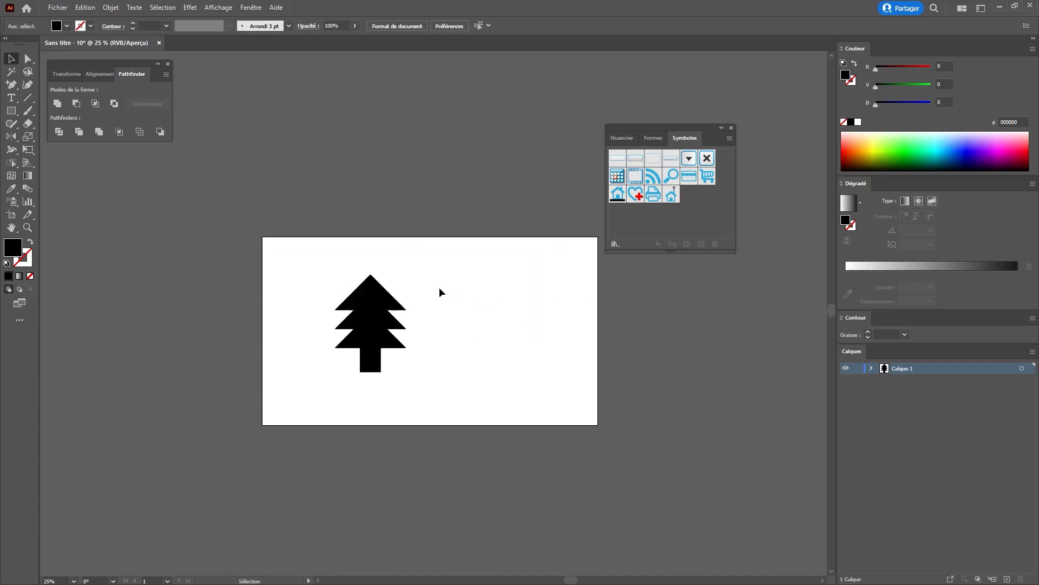
# Turn the black fir tree into a dynamic symbol named "Sapin", with the Séquence vidéo export type
pyautogui.click(373, 307)
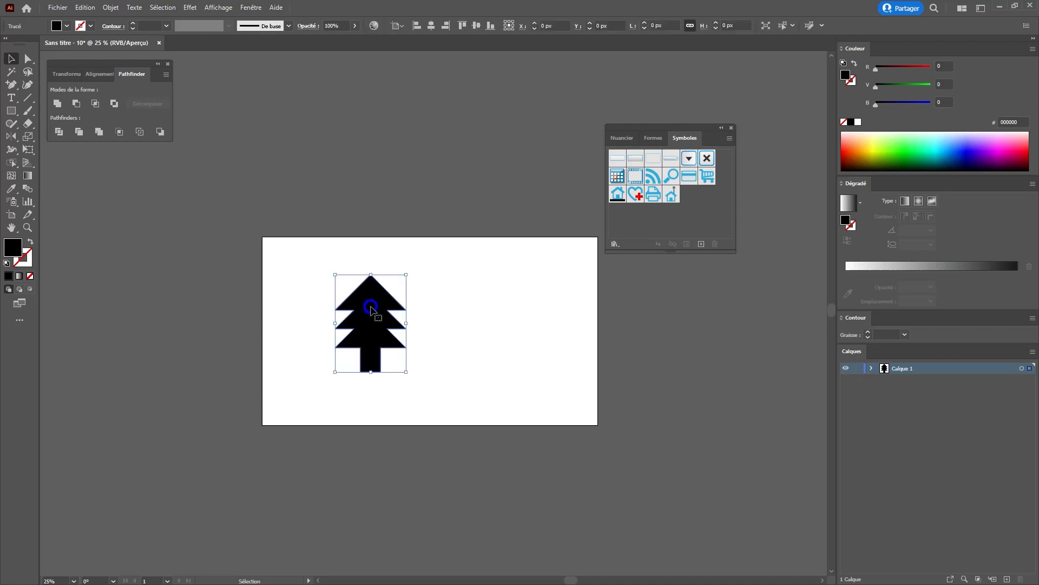
pyautogui.moveTo(374, 331); pyautogui.dragTo(690, 209)
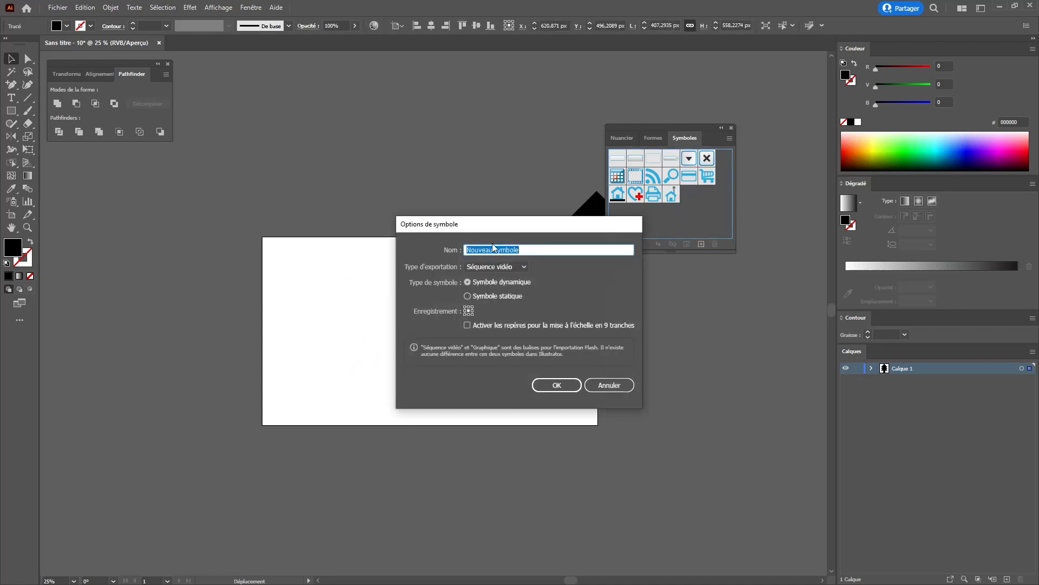
pyautogui.write('Sapin')
pyautogui.click(551, 386)
# Copy the tree instance to the right and recolour only the copy red, with R set to 176
pyautogui.moveTo(374, 308); pyautogui.dragTo(481, 303)
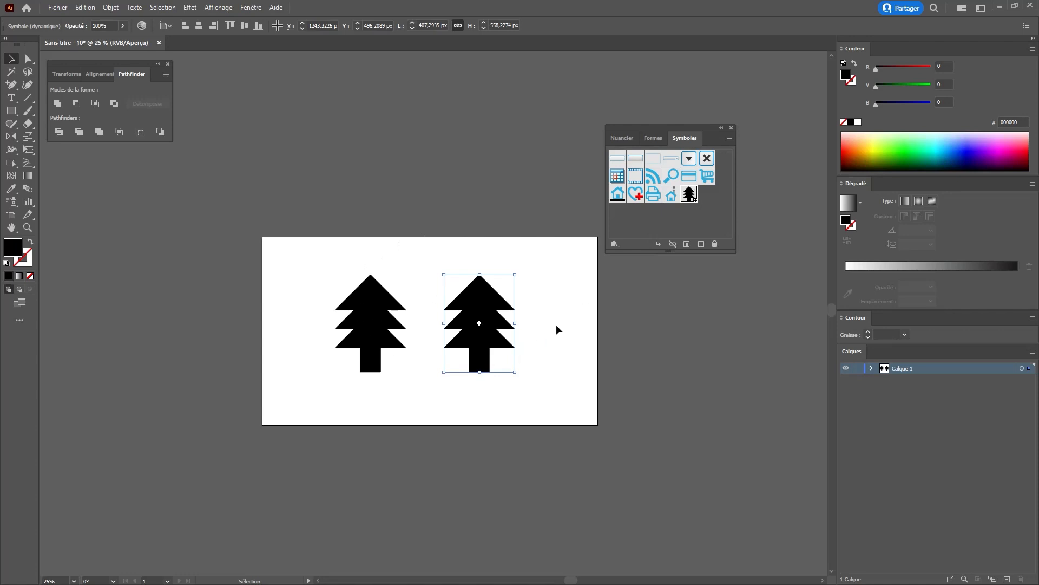
pyautogui.press('a')
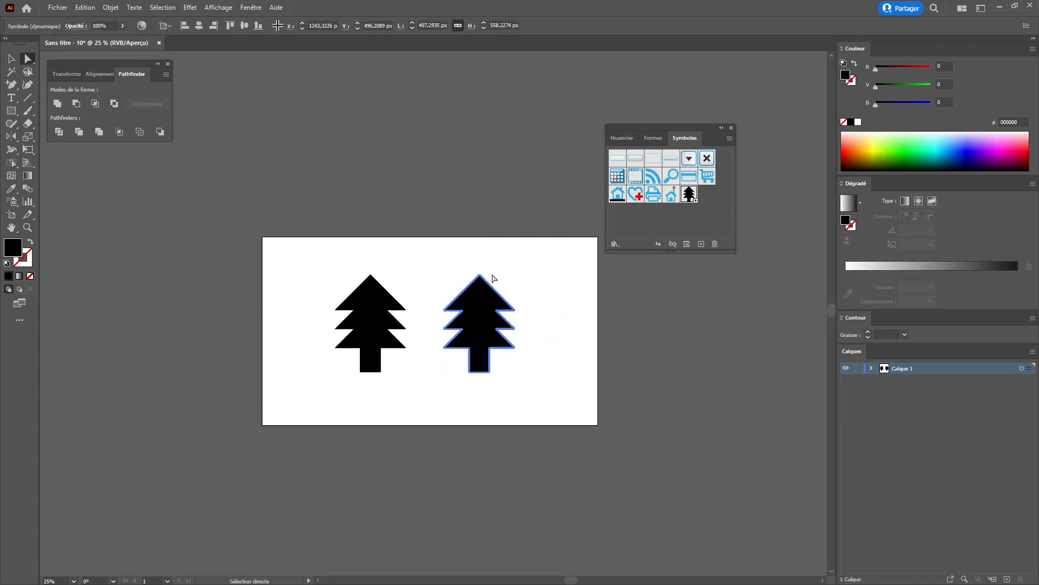
pyautogui.click(914, 68)
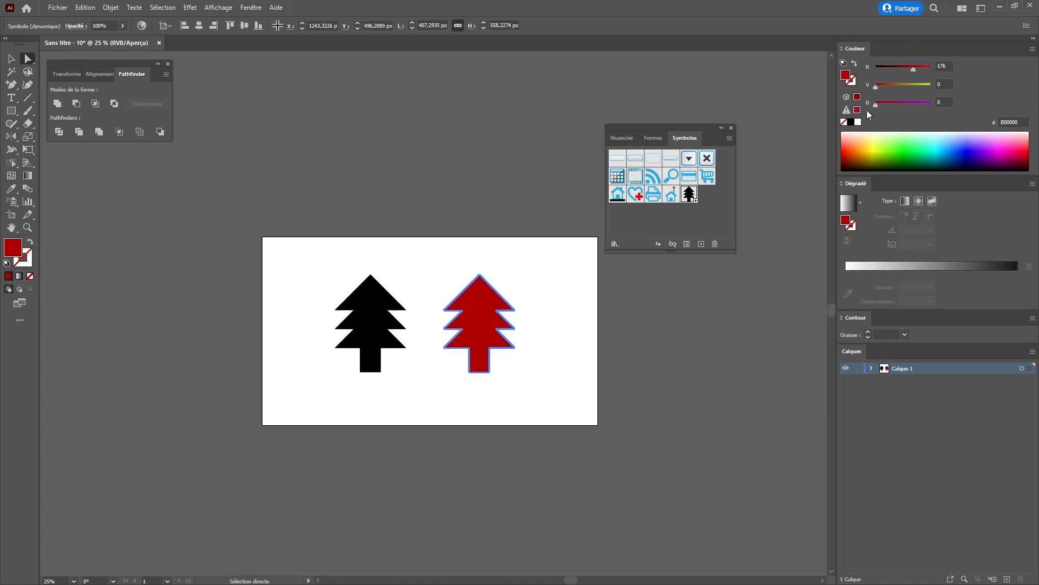
pyautogui.click(553, 352)
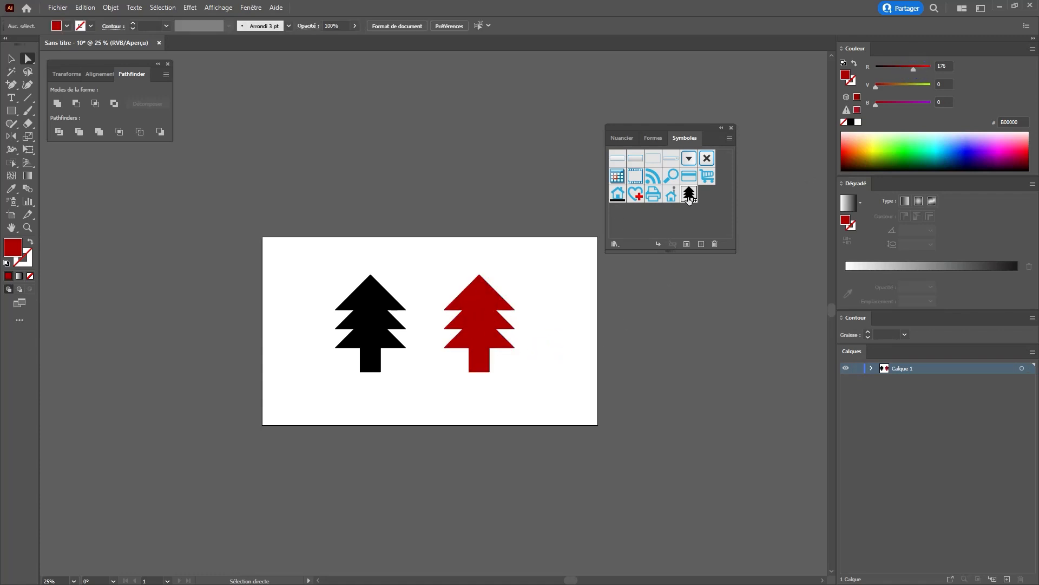
# Edit the Sapin symbol, narrowing its tree horizontally around its centre to about 173 px wide
pyautogui.press('v')
pyautogui.doubleClick(686, 198)
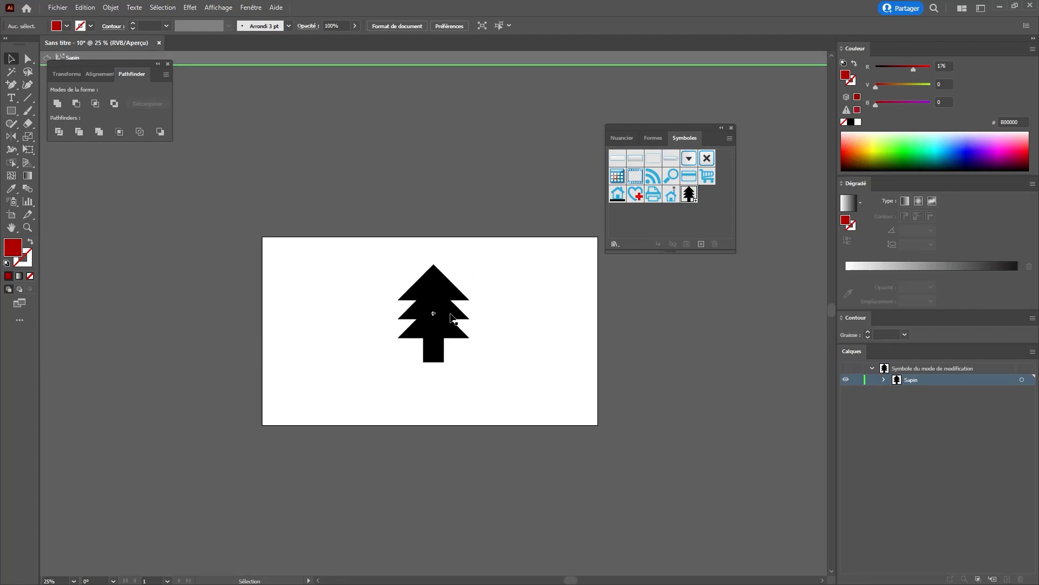
pyautogui.click(448, 298)
pyautogui.moveTo(471, 314); pyautogui.dragTo(447, 306)
pyautogui.doubleClick(580, 331)
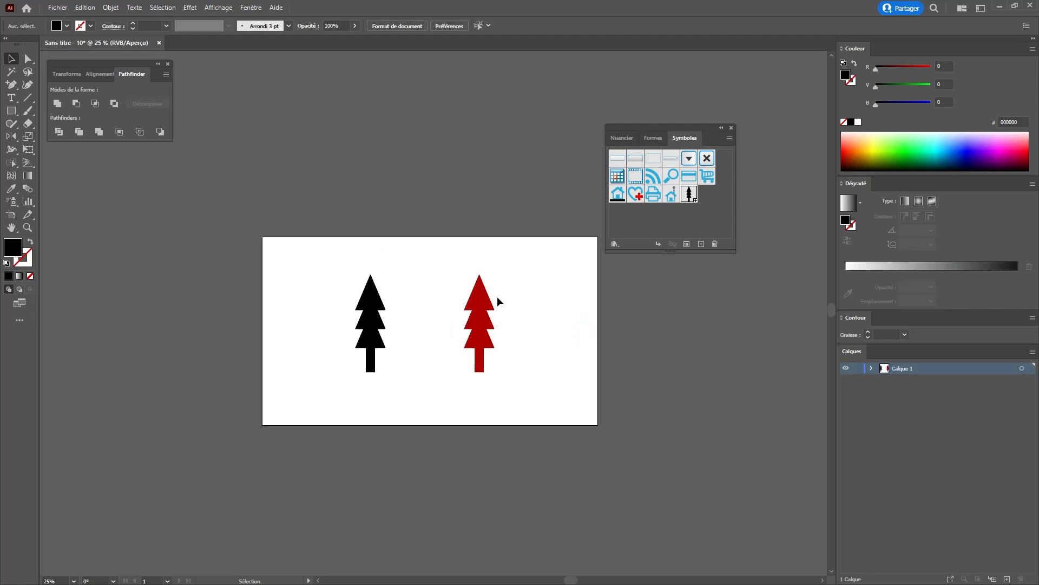
# Recolour the black tree instance green, with the green value set to 159
pyautogui.press('a')
pyautogui.click(372, 301)
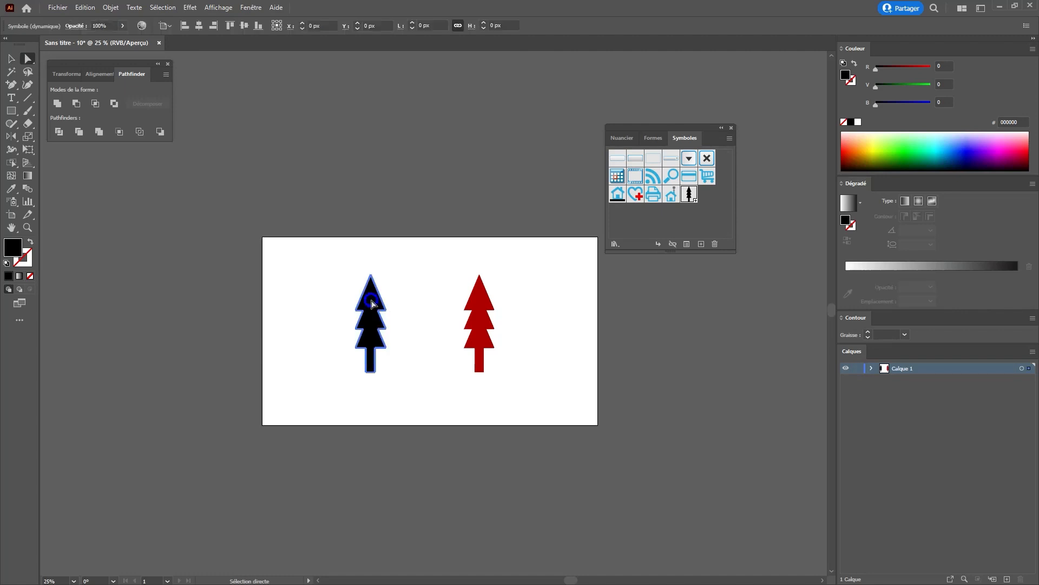
pyautogui.click(910, 86)
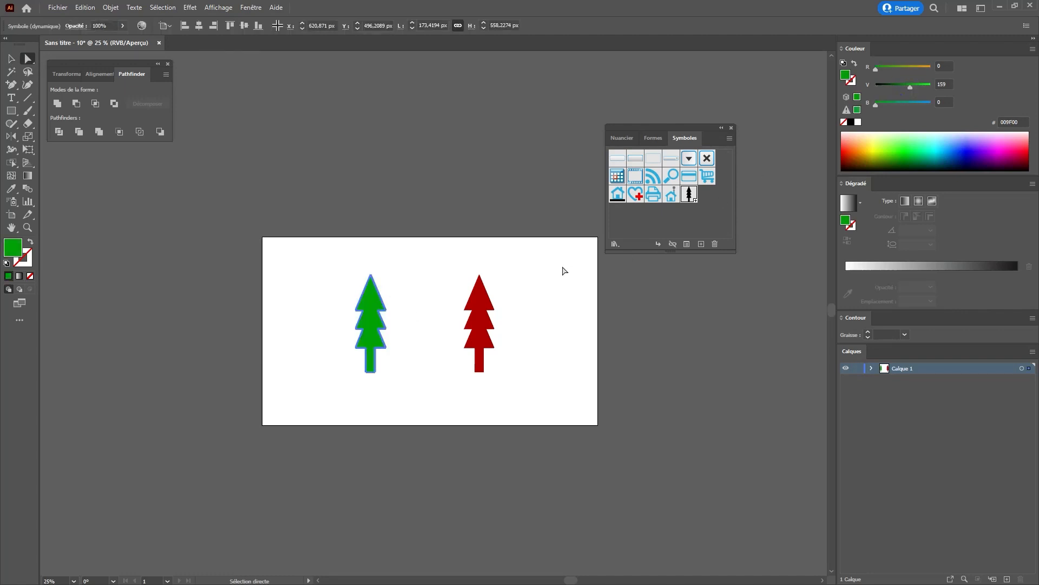
pyautogui.click(547, 297)
# Move both trees to the left part of the artboard and place the red one right beside the green one
pyautogui.press('v')
pyautogui.click(480, 303)
pyautogui.keyDown('shift'); pyautogui.click(372, 303); pyautogui.keyUp('shift')
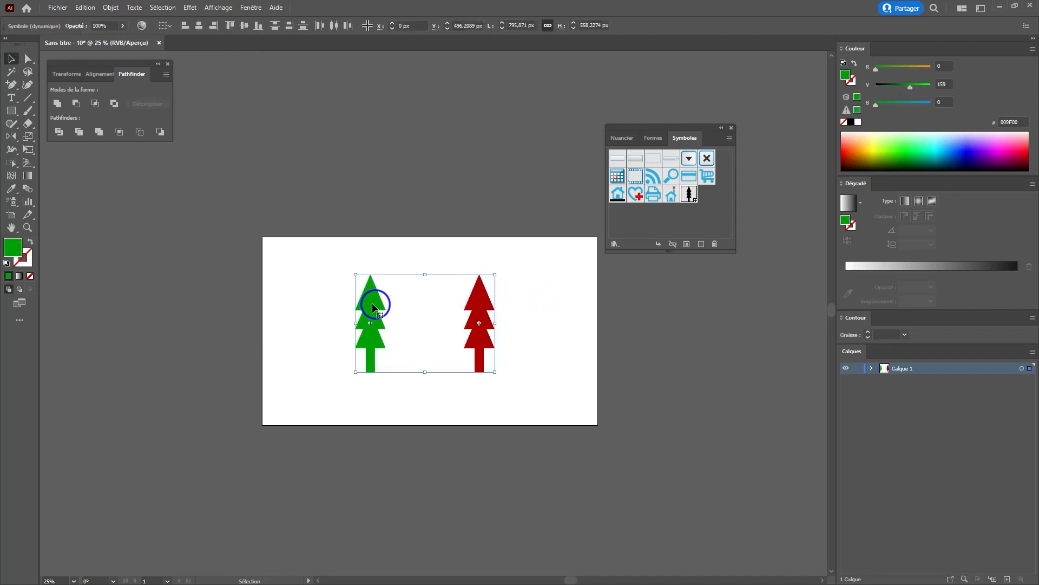
pyautogui.moveTo(372, 303); pyautogui.dragTo(296, 303)
pyautogui.click(360, 307)
pyautogui.moveTo(410, 313); pyautogui.dragTo(336, 313)
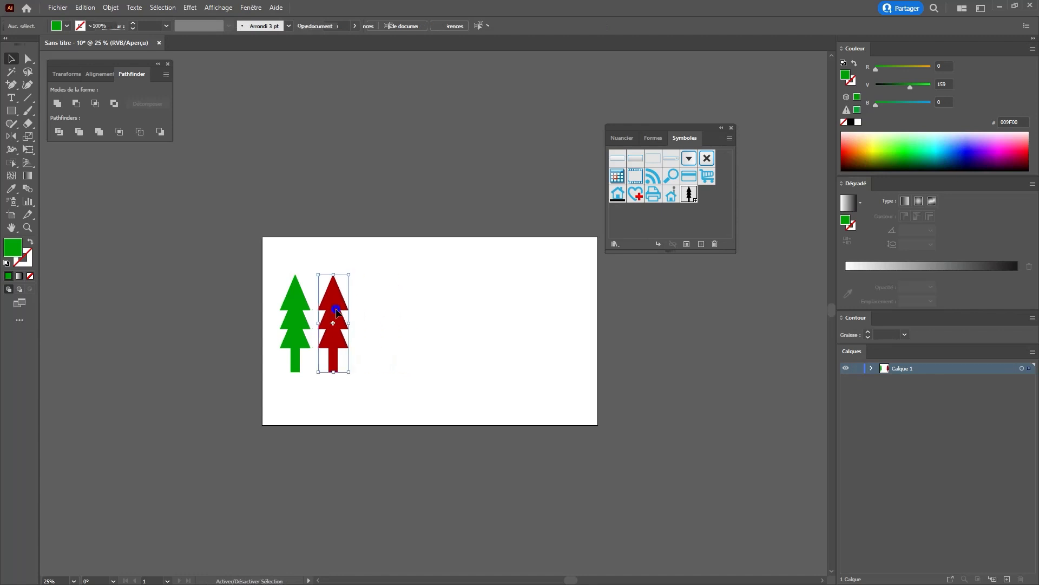
pyautogui.click(432, 324)
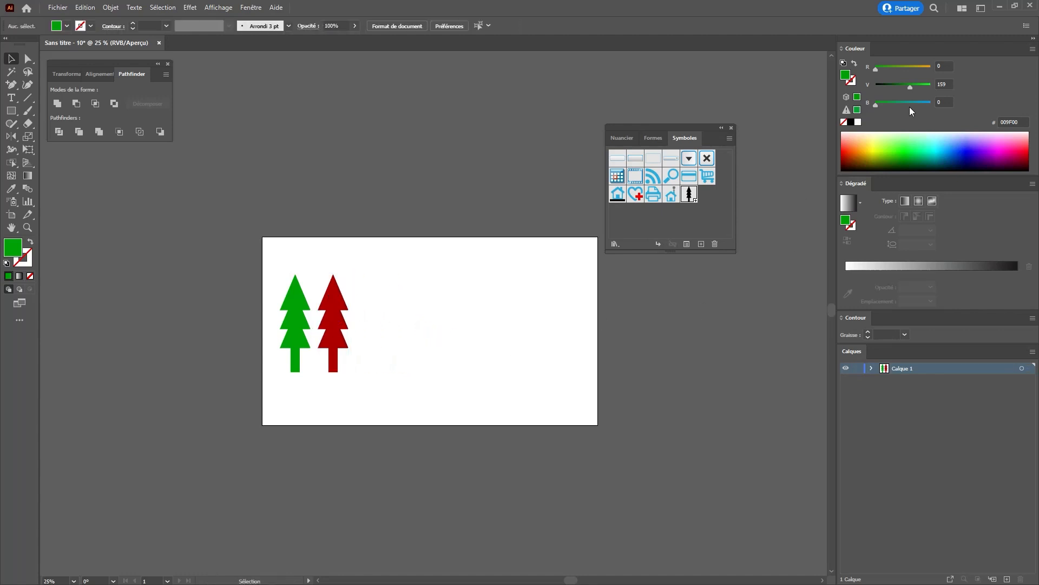
# With fill 009FFF, draw a square about 223 px wide topped by a smaller rectangle, and combine them into one shape
pyautogui.moveTo(909, 105); pyautogui.dragTo(976, 106)
pyautogui.press('m')
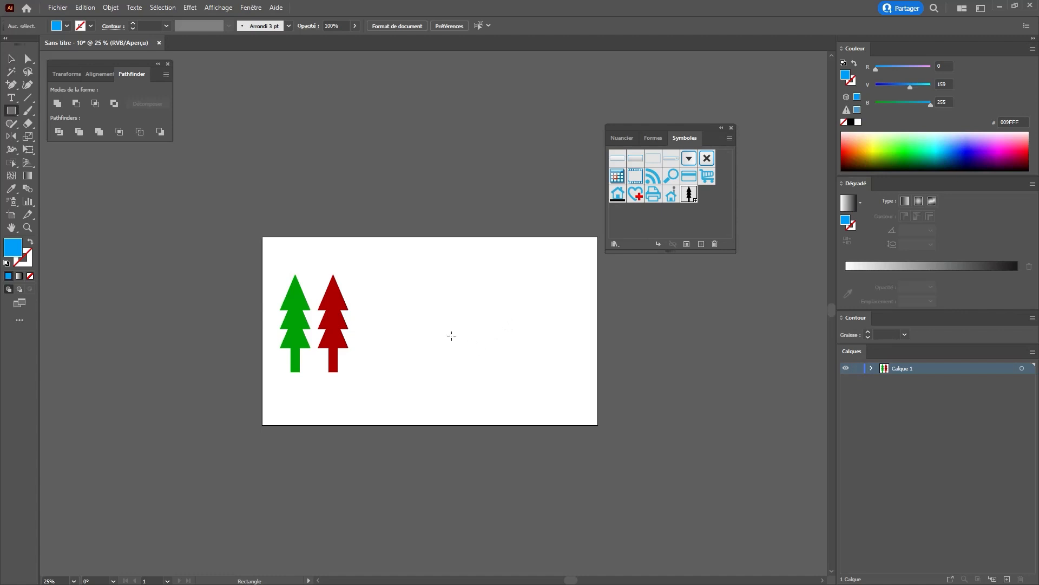
pyautogui.moveTo(452, 336); pyautogui.dragTo(491, 374)
pyautogui.moveTo(465, 320); pyautogui.dragTo(485, 336)
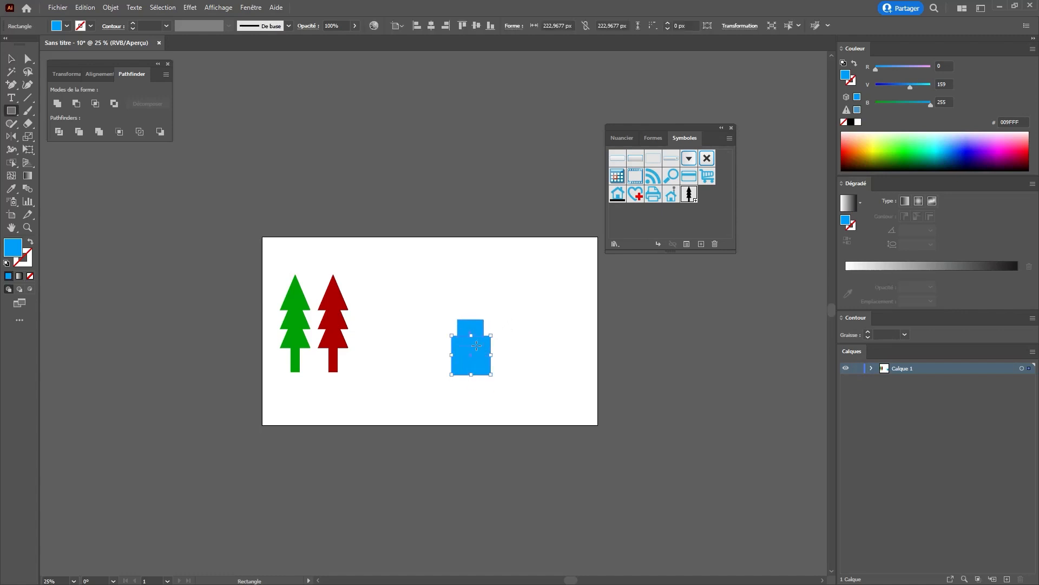
pyautogui.press('v')
pyautogui.moveTo(509, 387); pyautogui.dragTo(453, 295)
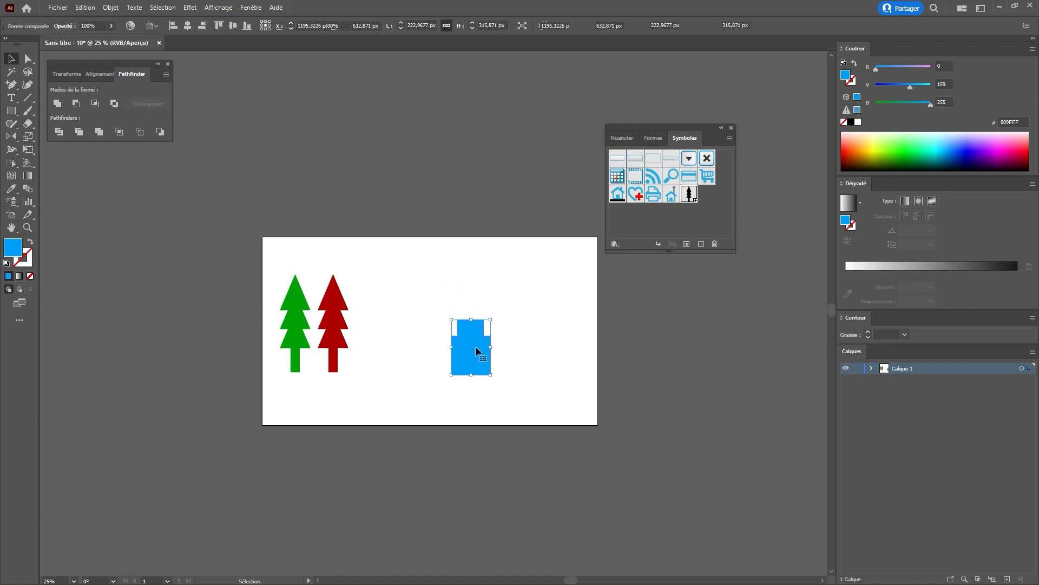
# Save the blue shape as a static symbol and place a second instance beside the first one
pyautogui.moveTo(478, 365); pyautogui.dragTo(647, 225)
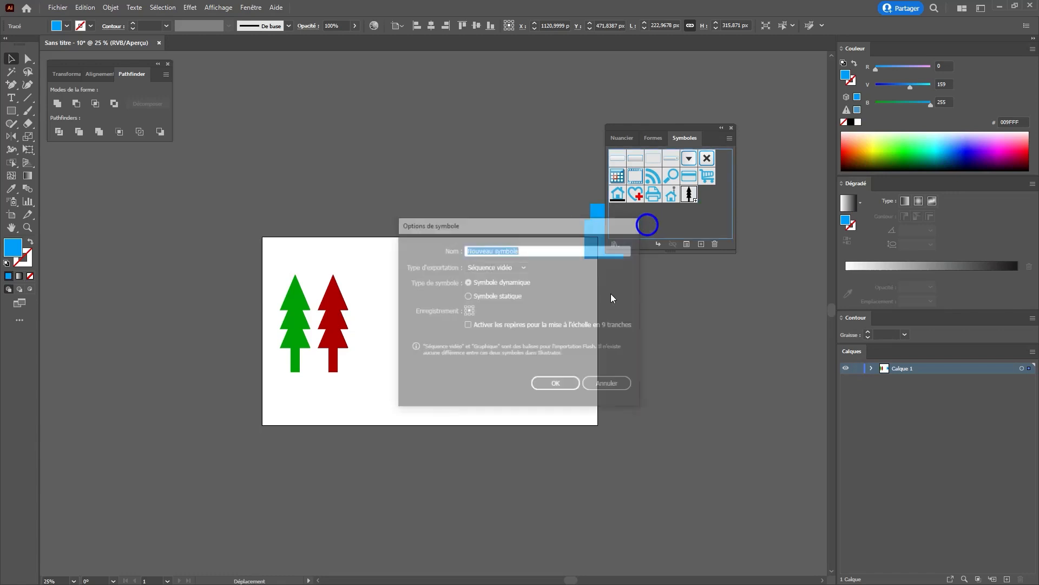
pyautogui.click(473, 297)
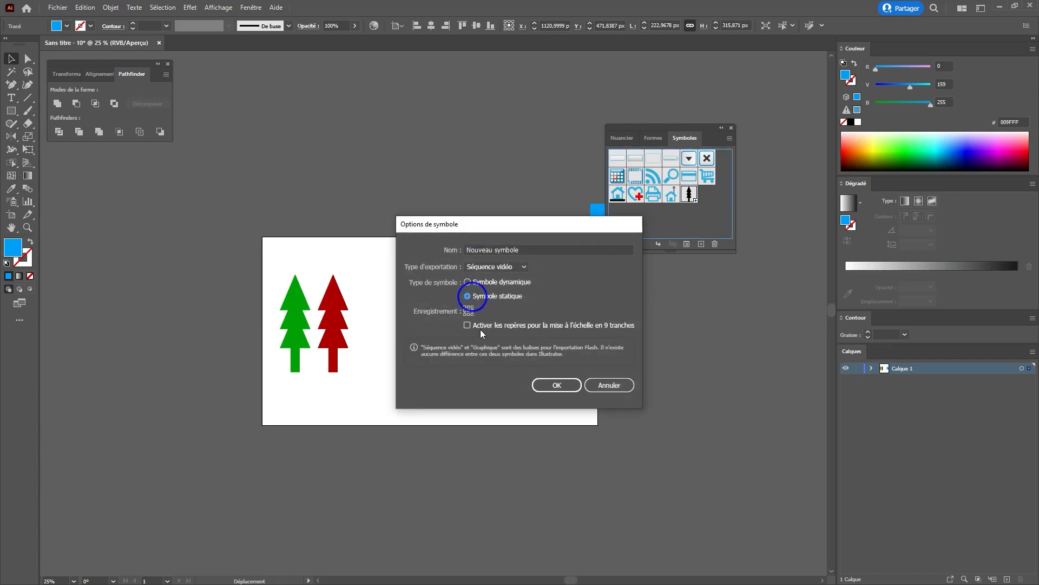
pyautogui.click(547, 385)
pyautogui.moveTo(464, 336); pyautogui.dragTo(497, 342)
pyautogui.click(499, 372)
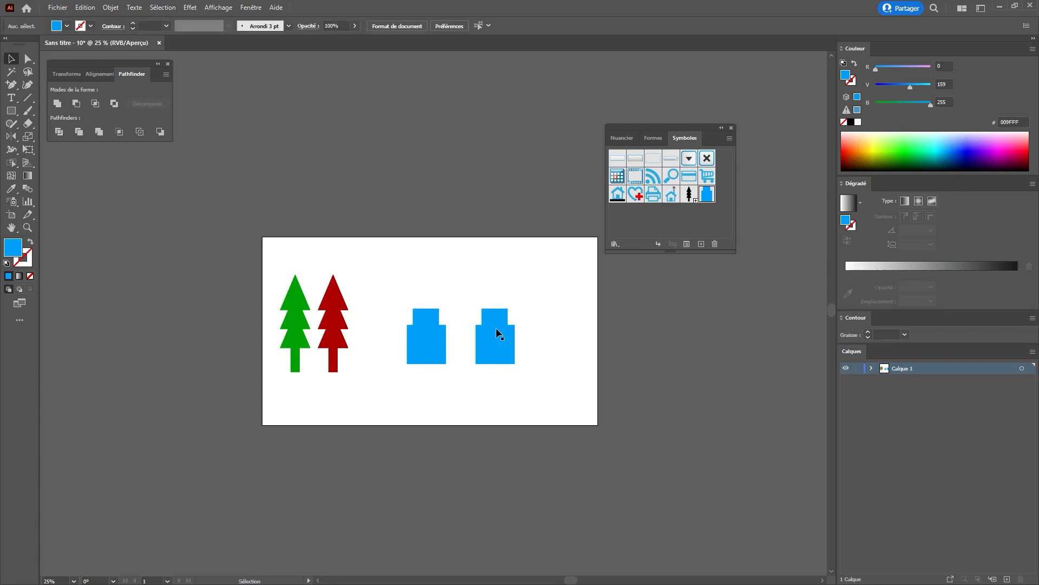
# Try to recolour the second blue static symbol instance by directly selecting it and setting the red value to 255
pyautogui.press('a')
pyautogui.click(500, 343)
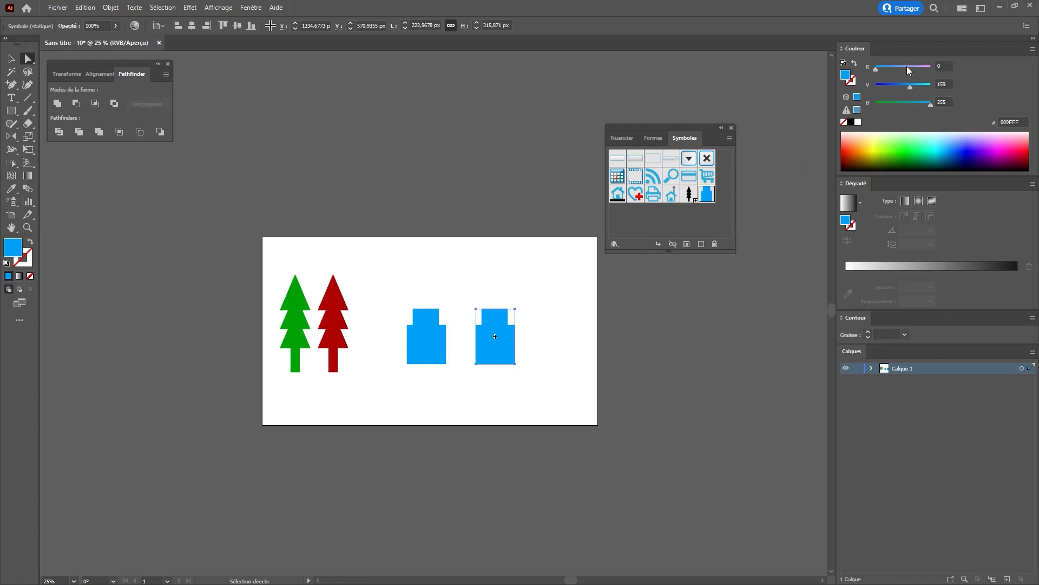
pyautogui.moveTo(908, 71); pyautogui.dragTo(936, 67)
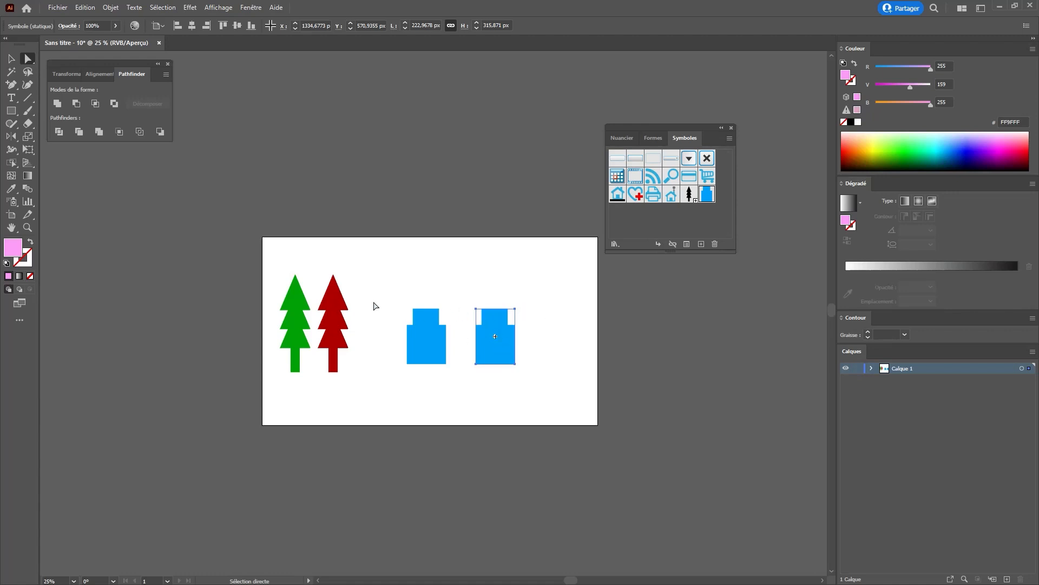
pyautogui.press('v')
# Save the document's symbols as a symbol library file named "symboles" followed by the owner's first name
pyautogui.click(615, 244)
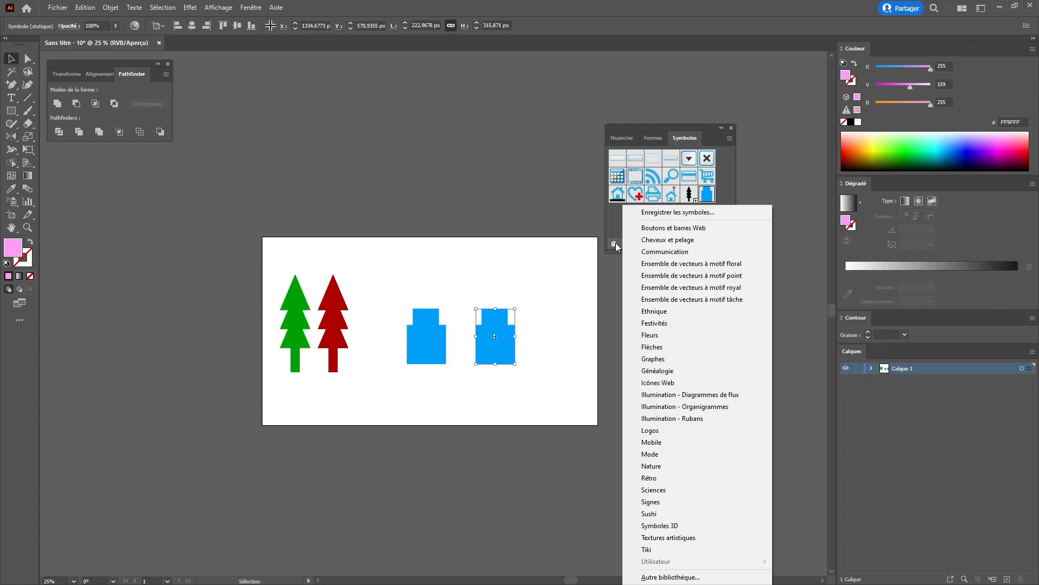
pyautogui.click(674, 214)
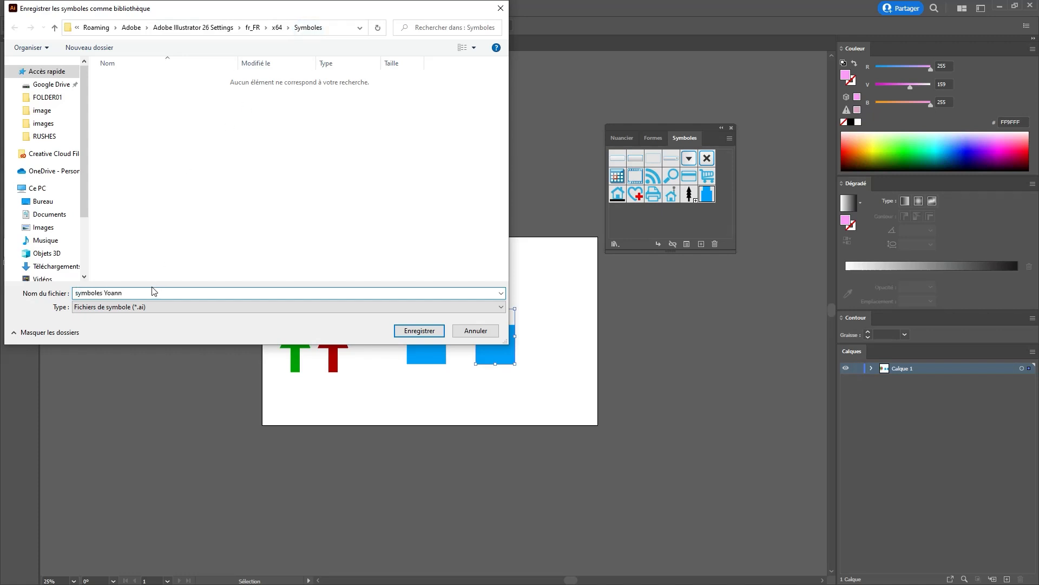
pyautogui.press('Return')
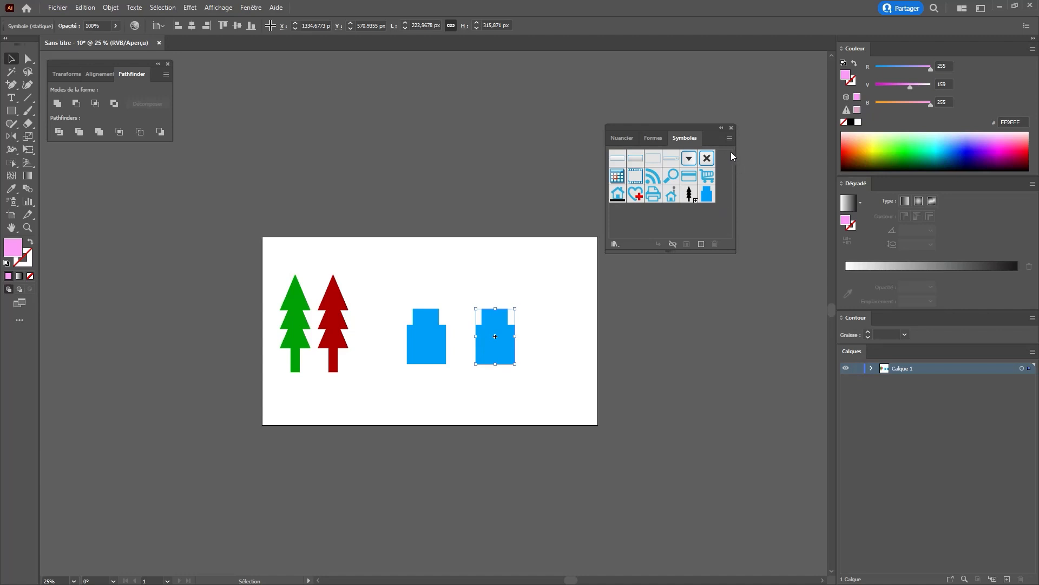
# Open the saved user symbol library, enlarge it to view all its symbols, and close it
pyautogui.click(614, 244)
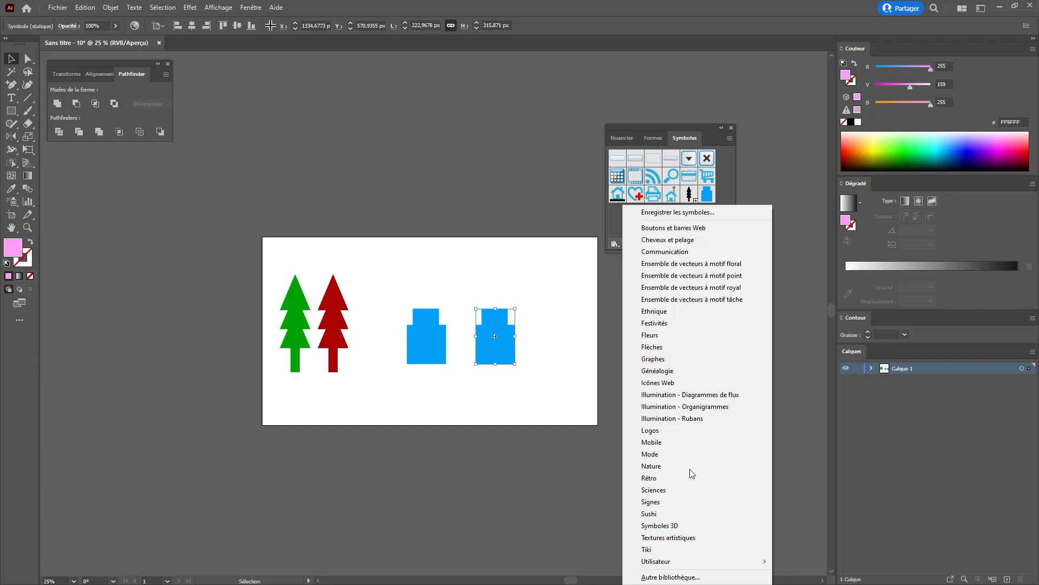
pyautogui.click(676, 562)
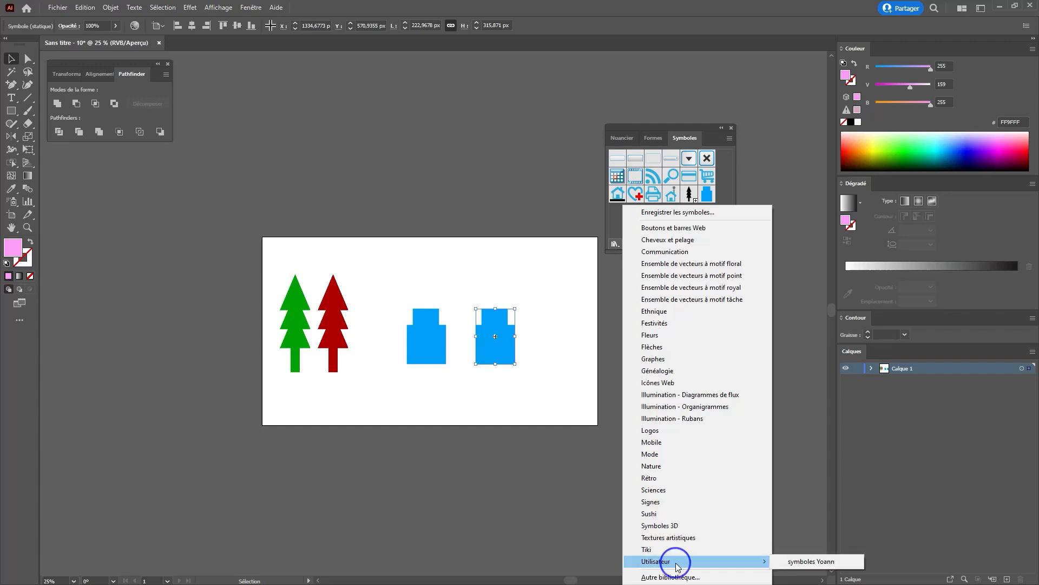
pyautogui.click(823, 566)
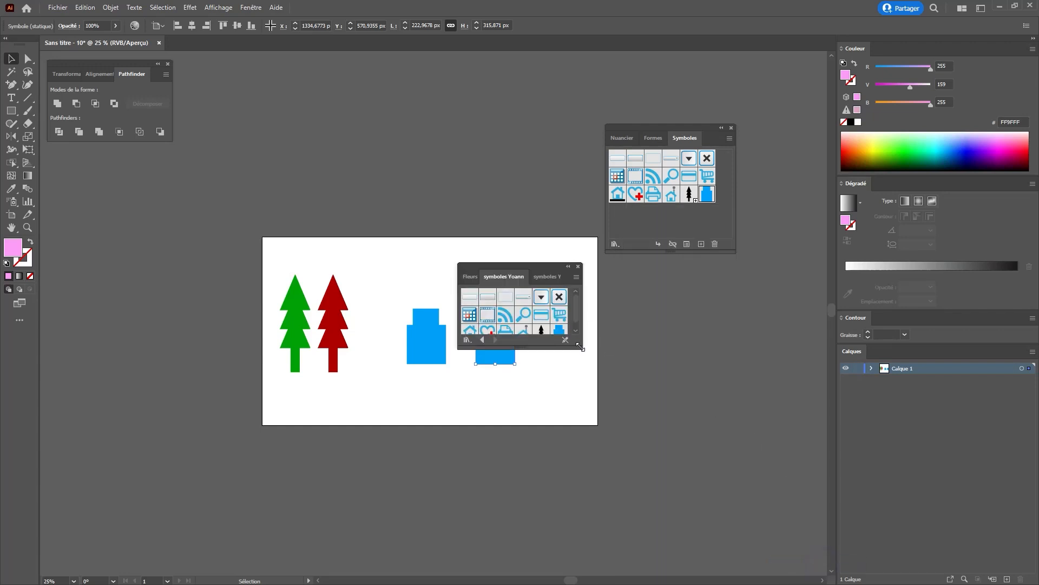
pyautogui.moveTo(581, 347); pyautogui.dragTo(629, 427)
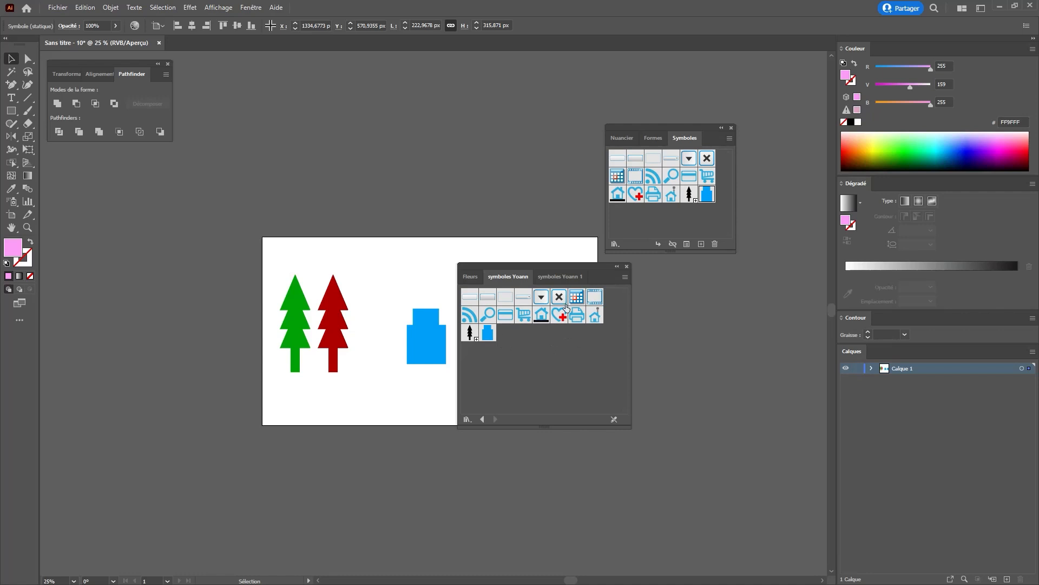
pyautogui.click(627, 265)
# View the enlarged symbol collection as lists with small and large thumbnails, and return it to thumbnail display
pyautogui.click(730, 139)
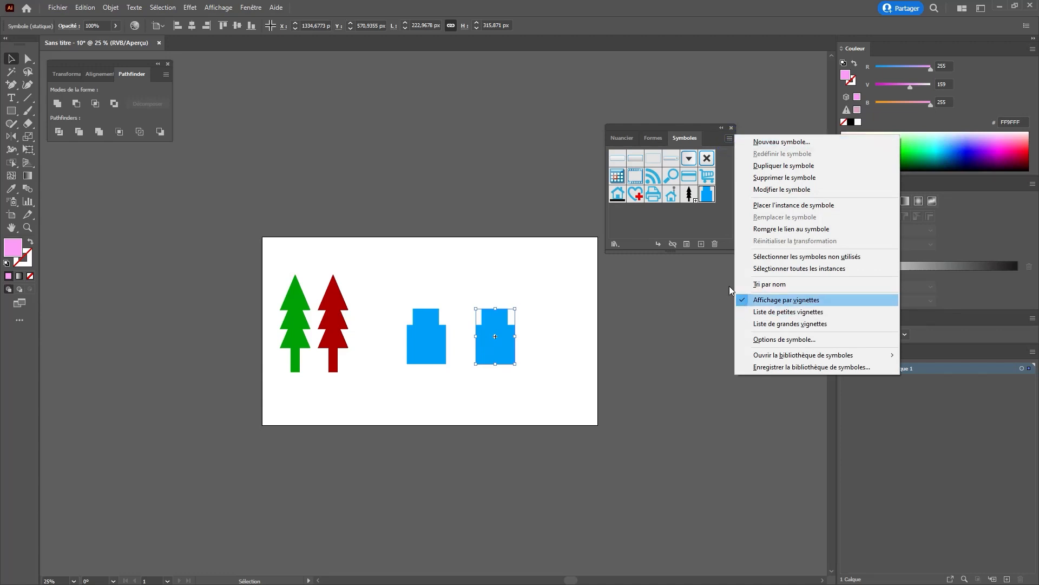
pyautogui.click(784, 313)
pyautogui.click(729, 138)
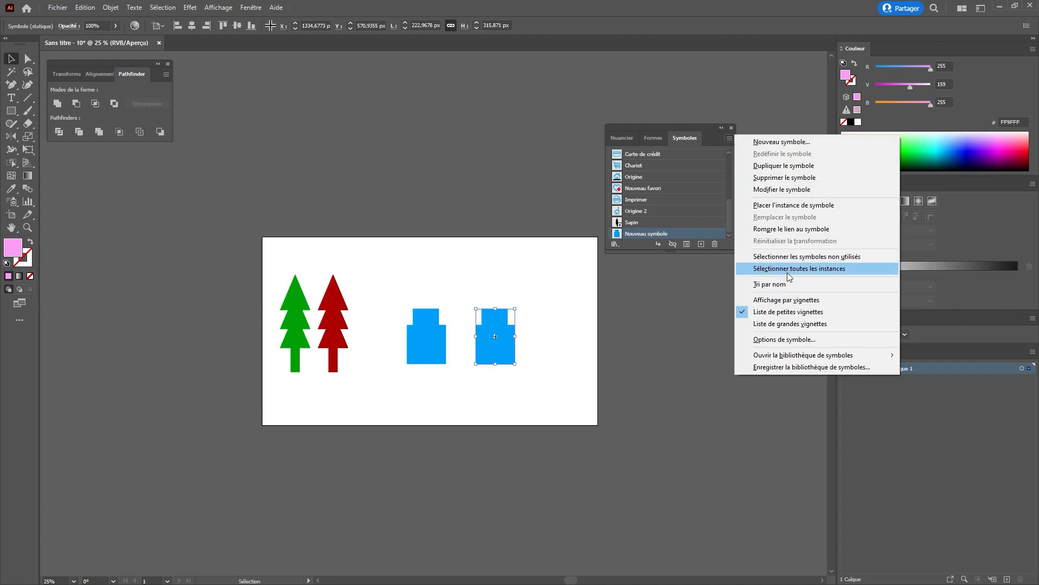
pyautogui.click(790, 324)
pyautogui.moveTo(733, 251); pyautogui.dragTo(799, 371)
pyautogui.click(794, 138)
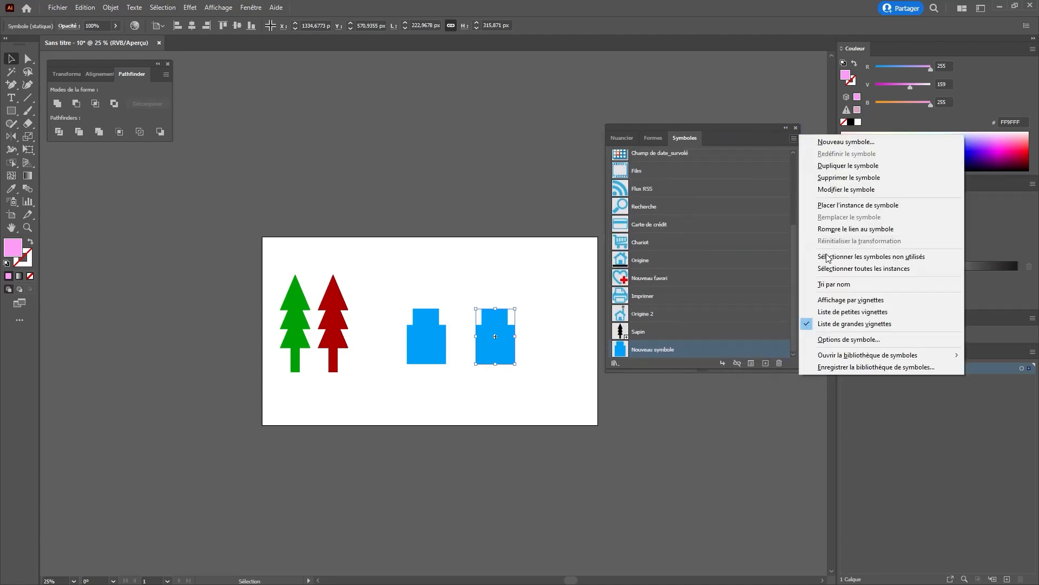
pyautogui.click(840, 303)
# Open the Fleurs symbol library, move it above the artboard and widen it to display all the flowers
pyautogui.click(793, 138)
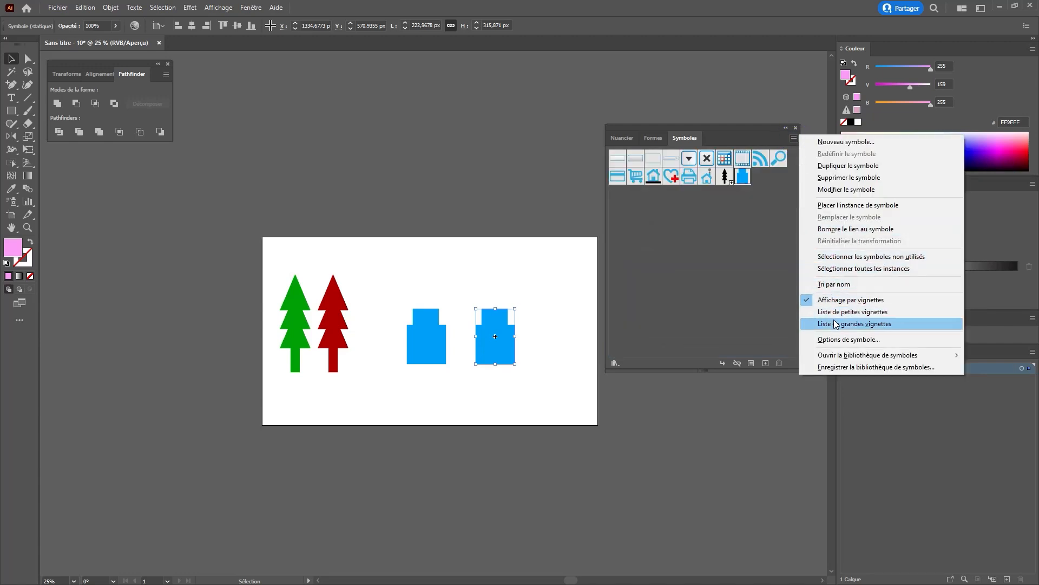
pyautogui.moveTo(851, 356)
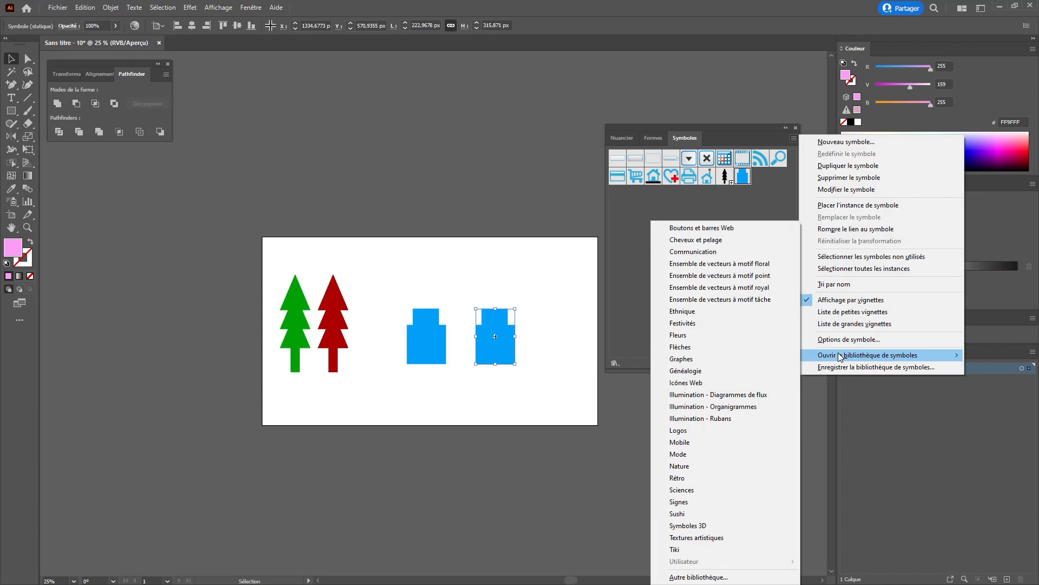
pyautogui.click(701, 336)
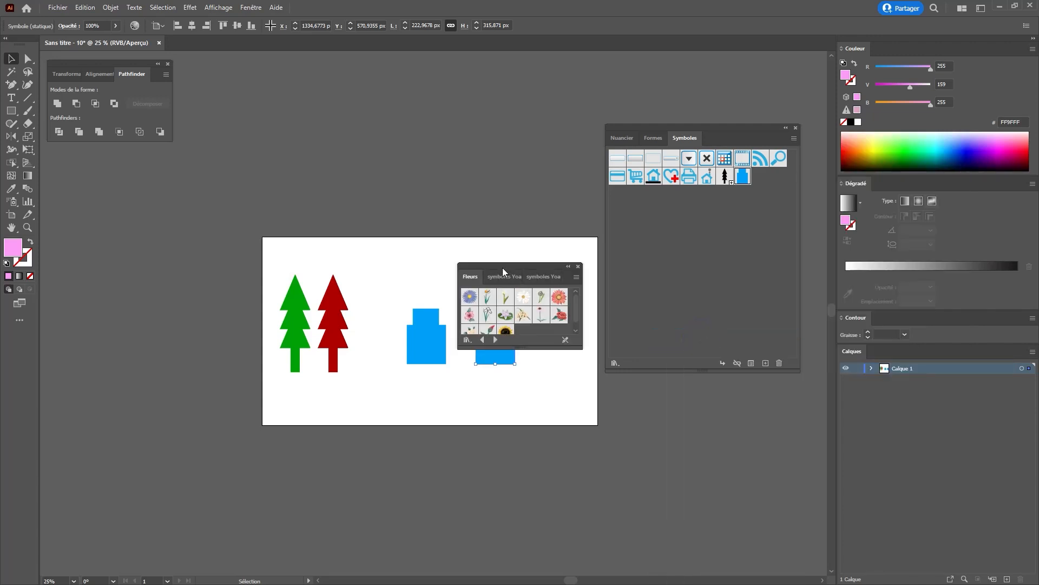
pyautogui.moveTo(503, 269); pyautogui.dragTo(309, 86)
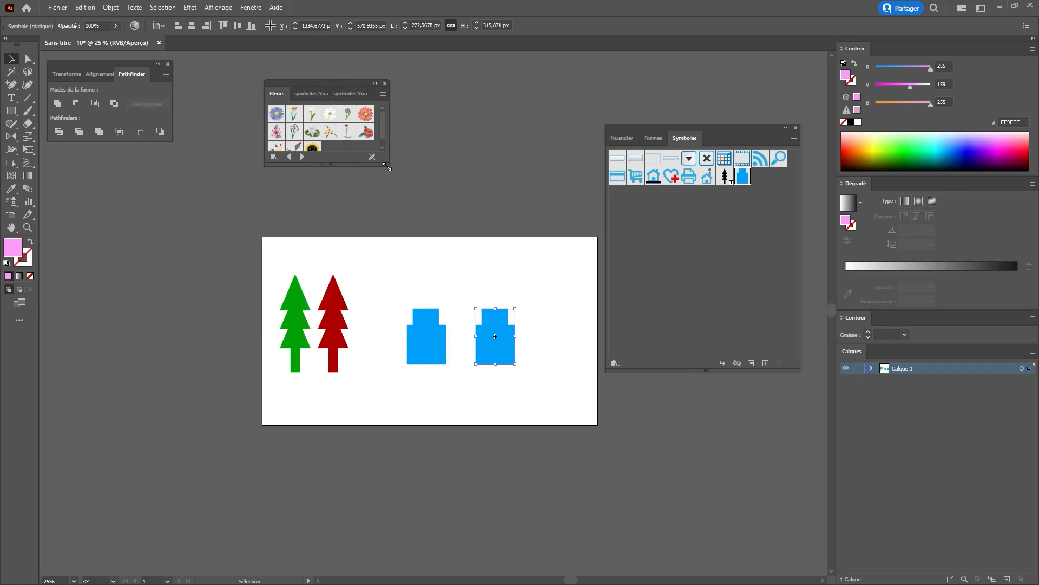
pyautogui.moveTo(387, 167); pyautogui.dragTo(512, 218)
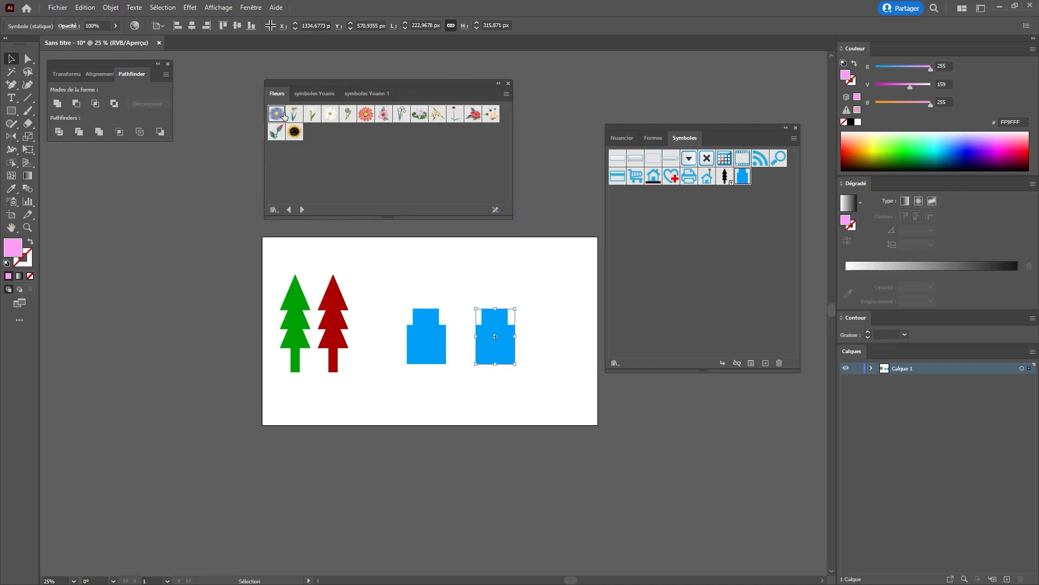
# Place the blue aster below the trees, the orange daisy beside the red tree and the red rose over the second blue shape
pyautogui.moveTo(284, 116); pyautogui.dragTo(370, 397)
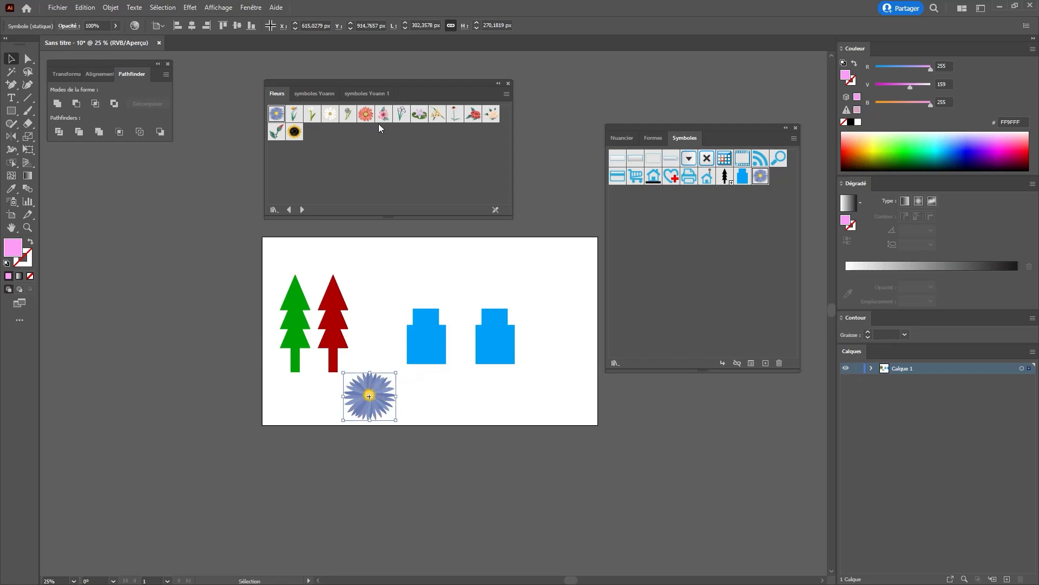
pyautogui.moveTo(366, 113); pyautogui.dragTo(480, 241)
pyautogui.moveTo(425, 281); pyautogui.dragTo(401, 298)
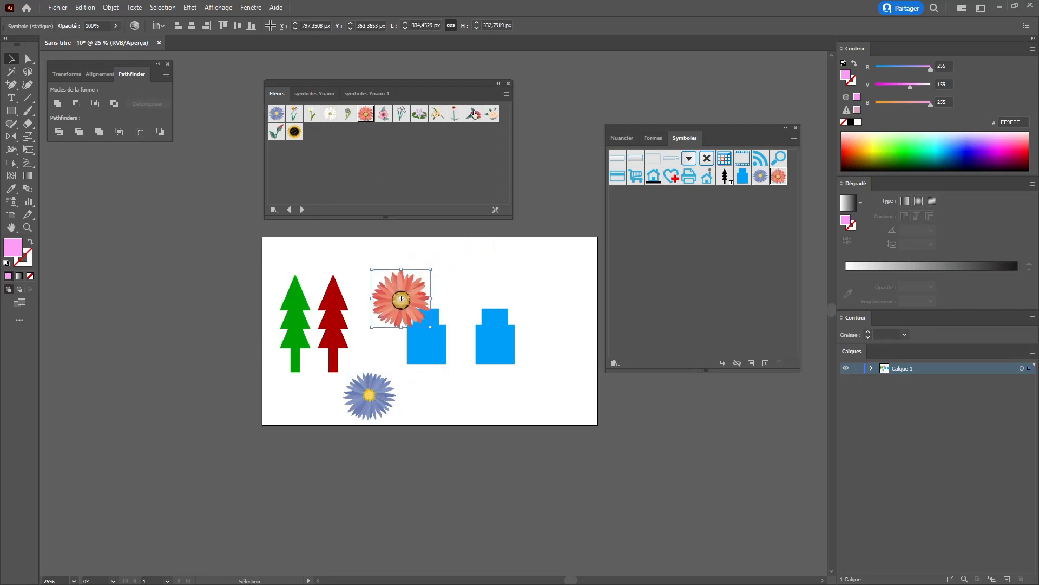
pyautogui.moveTo(474, 113); pyautogui.dragTo(490, 289)
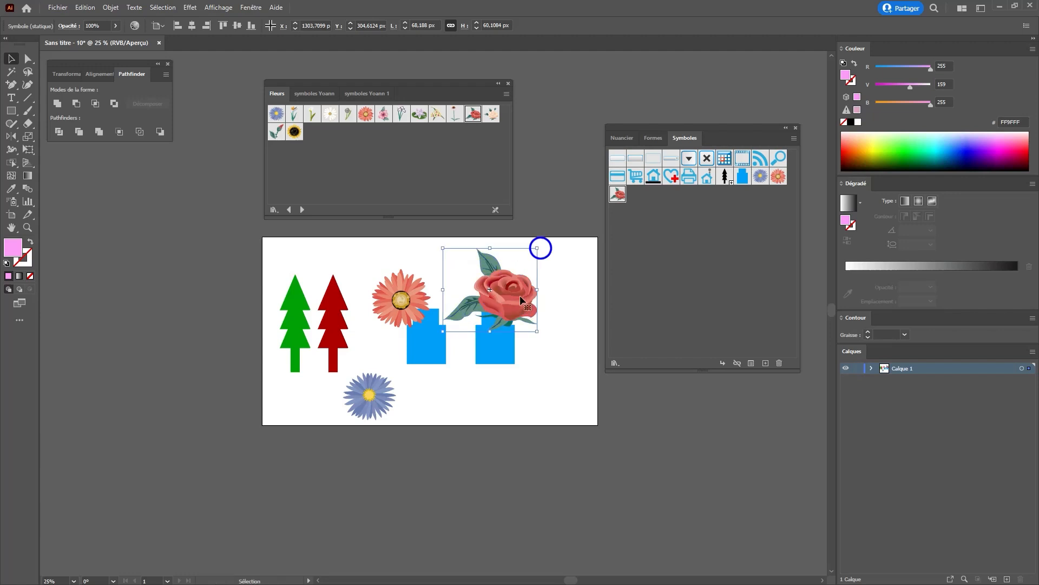
pyautogui.click(549, 288)
pyautogui.press('z')
pyautogui.click(463, 287)
pyautogui.click(463, 287)
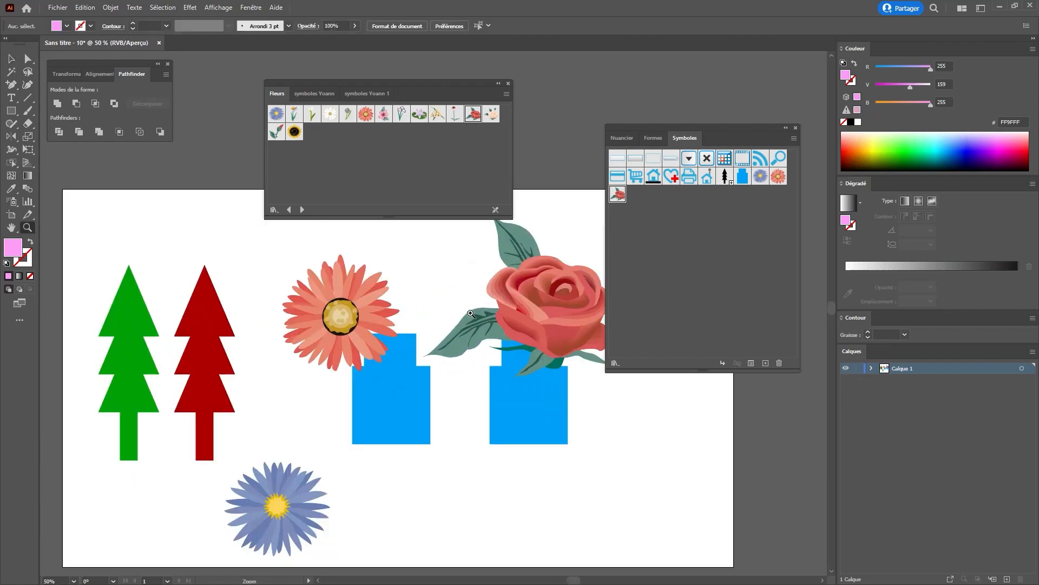
pyautogui.keyDown('alt'); pyautogui.click(471, 314); pyautogui.keyUp('alt')
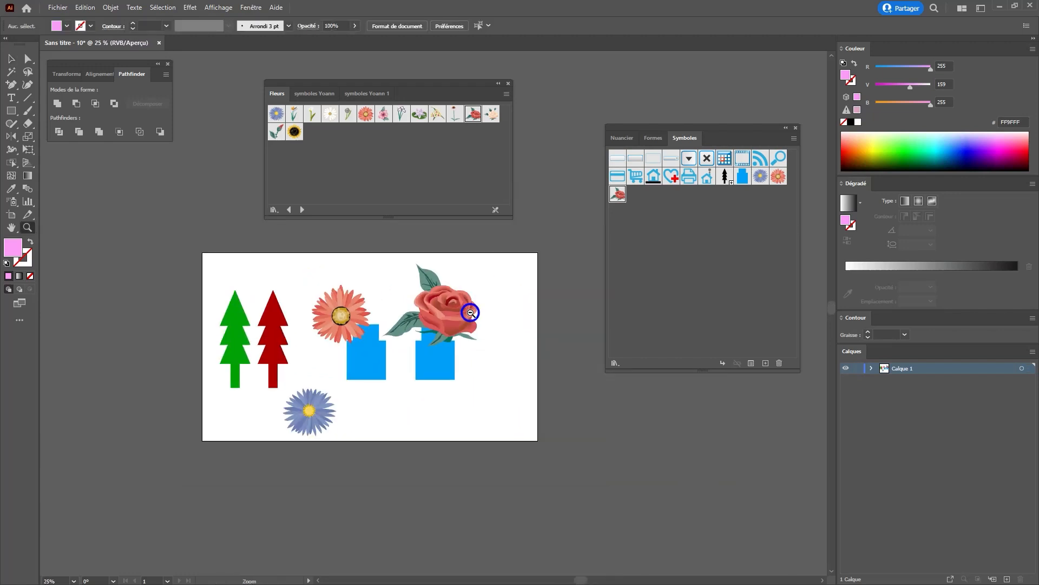
pyautogui.click(615, 362)
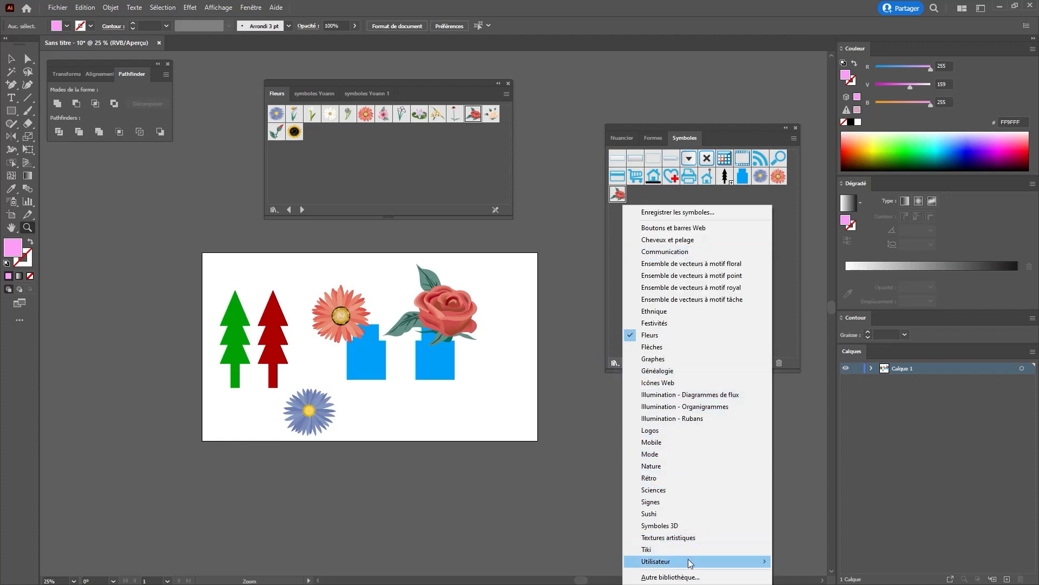
pyautogui.moveTo(690, 564)
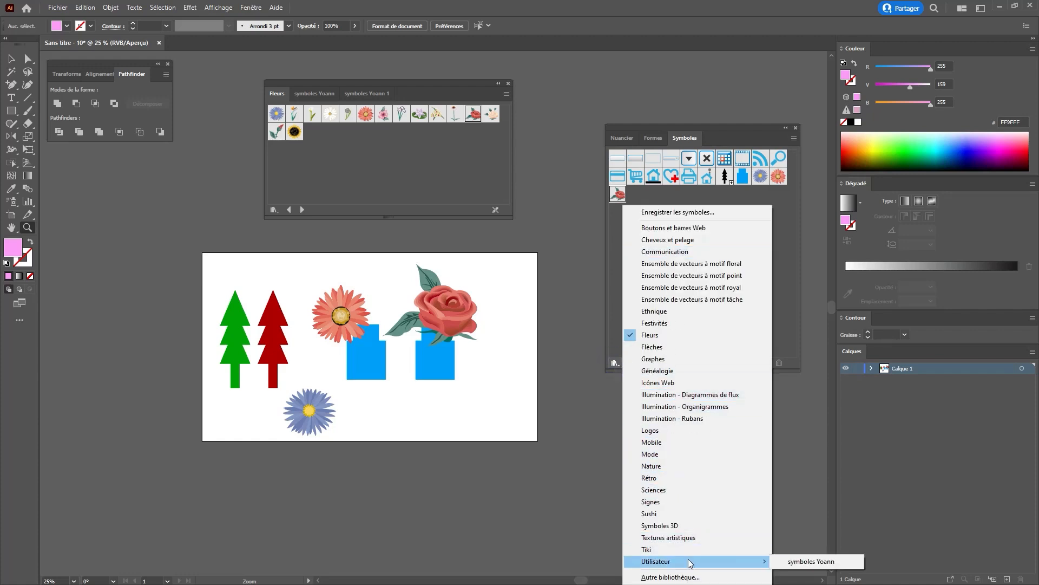
pyautogui.click(810, 562)
pyautogui.click(557, 508)
pyautogui.click(793, 138)
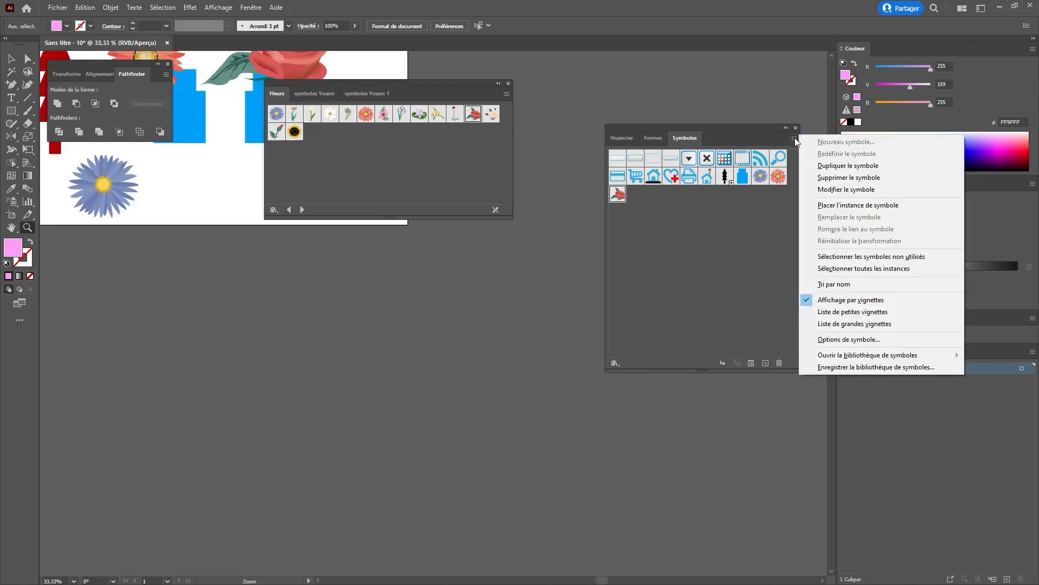
pyautogui.click(500, 162)
# Close the Fleurs library and delete the orange daisy symbol together with its instances
pyautogui.click(507, 84)
pyautogui.press('v')
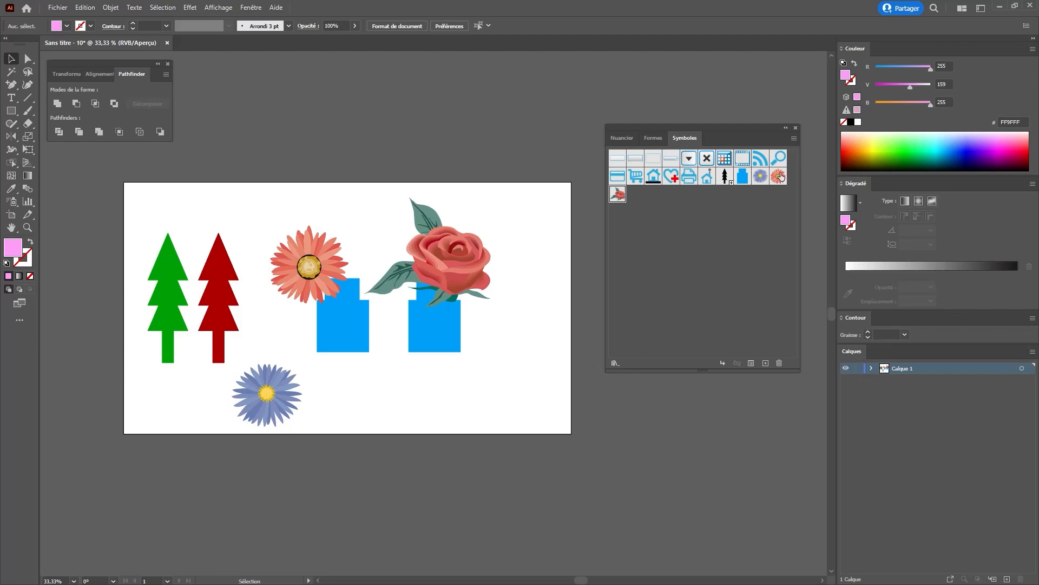
pyautogui.click(778, 177)
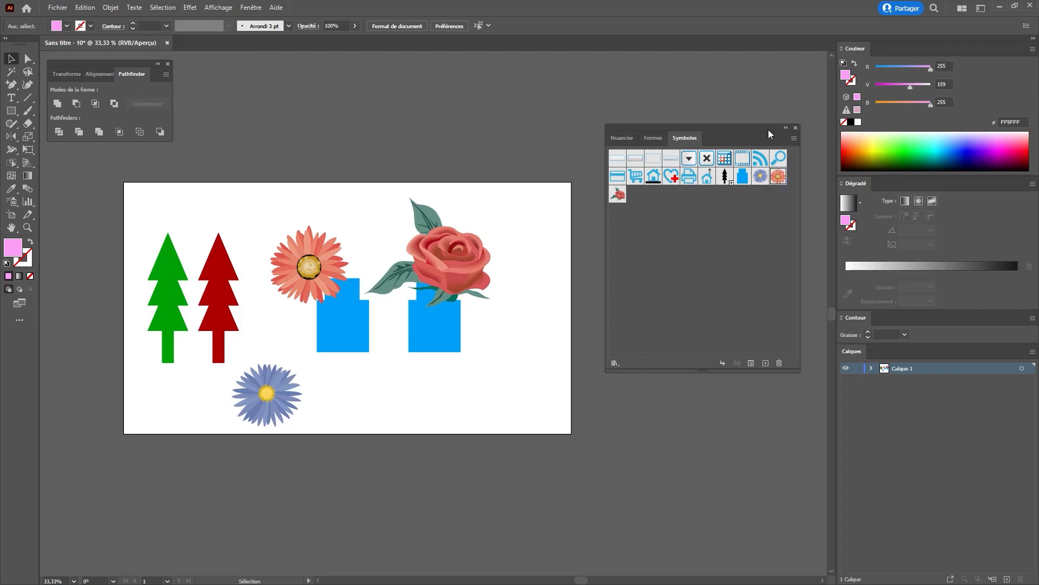
pyautogui.click(780, 363)
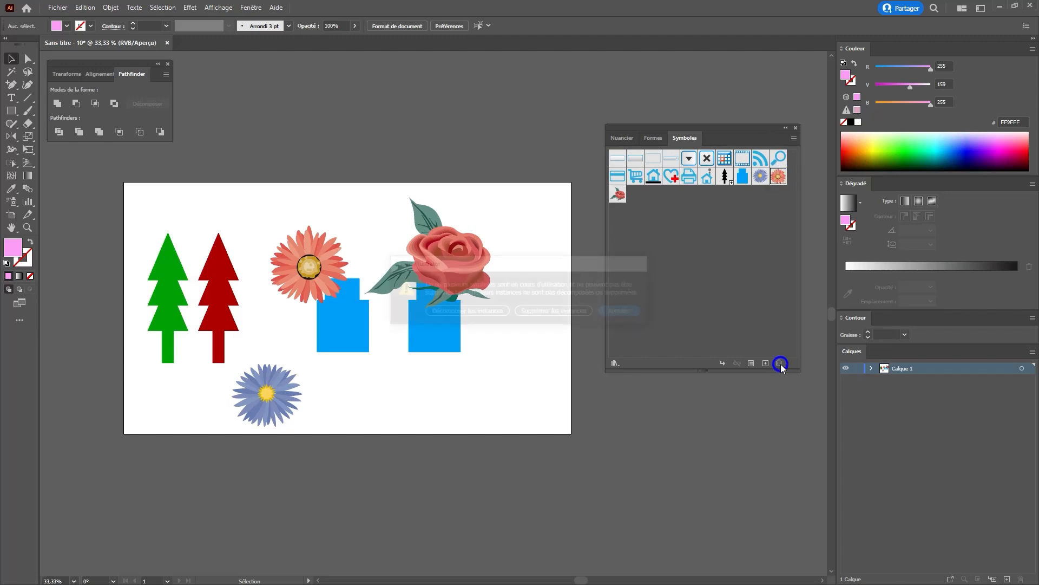
pyautogui.click(534, 309)
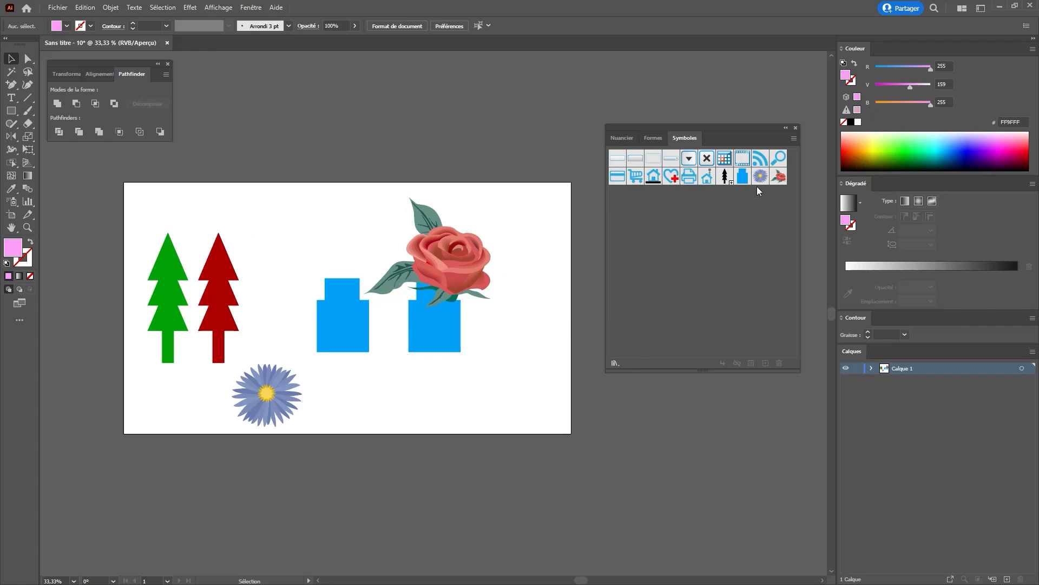
# Delete the red rose symbol together with its instances
pyautogui.click(778, 176)
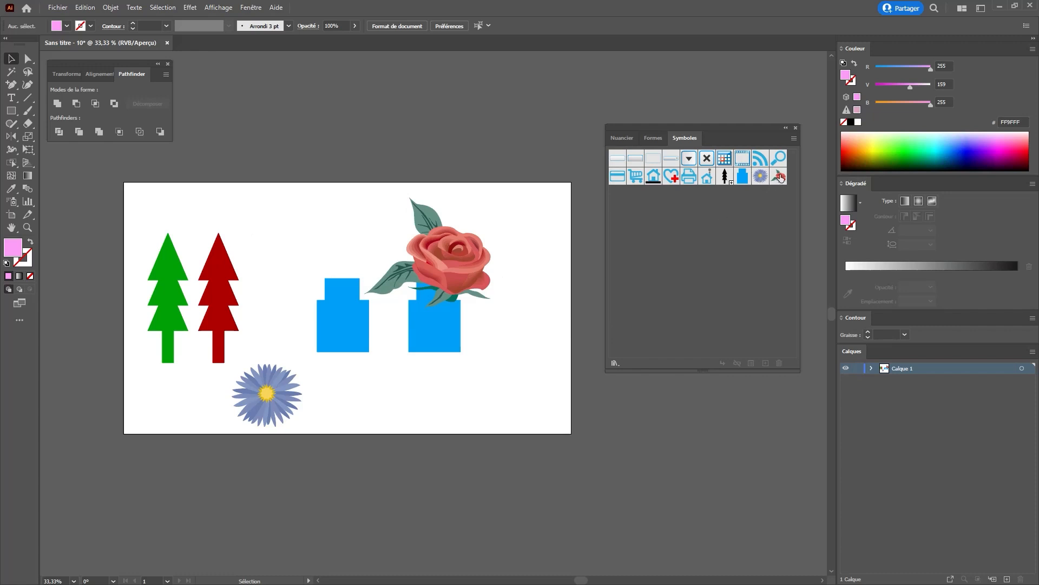
pyautogui.click(780, 362)
pyautogui.click(554, 312)
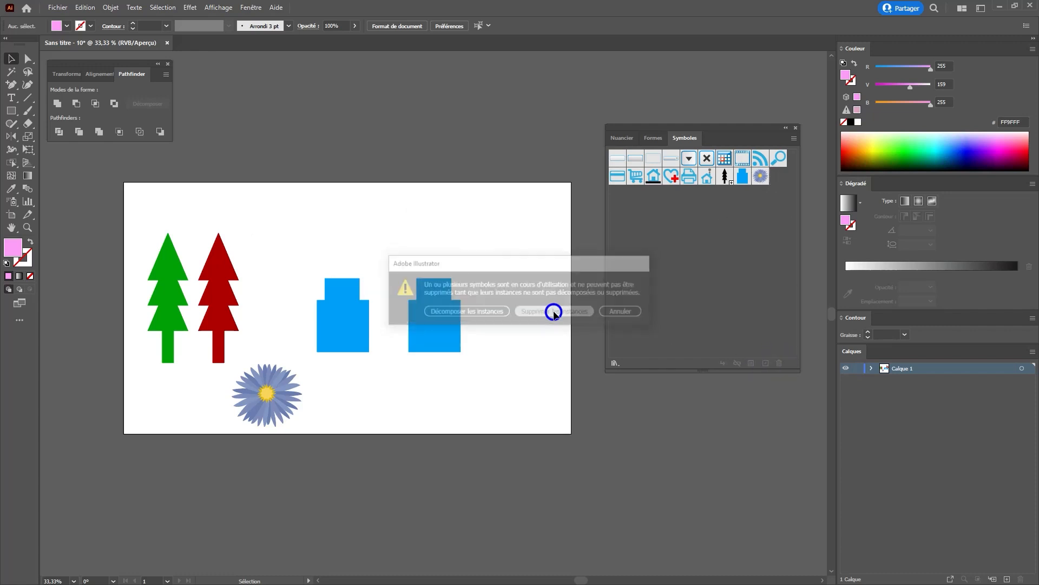
# Delete the blue aster symbol, expanding its instances so the artwork stays on the artboard
pyautogui.click(760, 176)
pyautogui.click(779, 362)
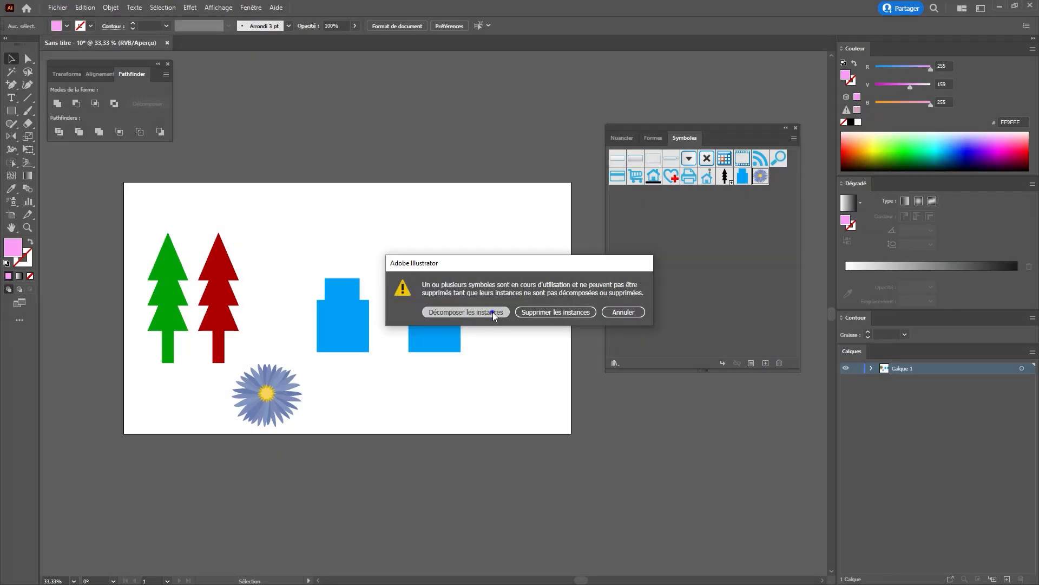
pyautogui.click(493, 312)
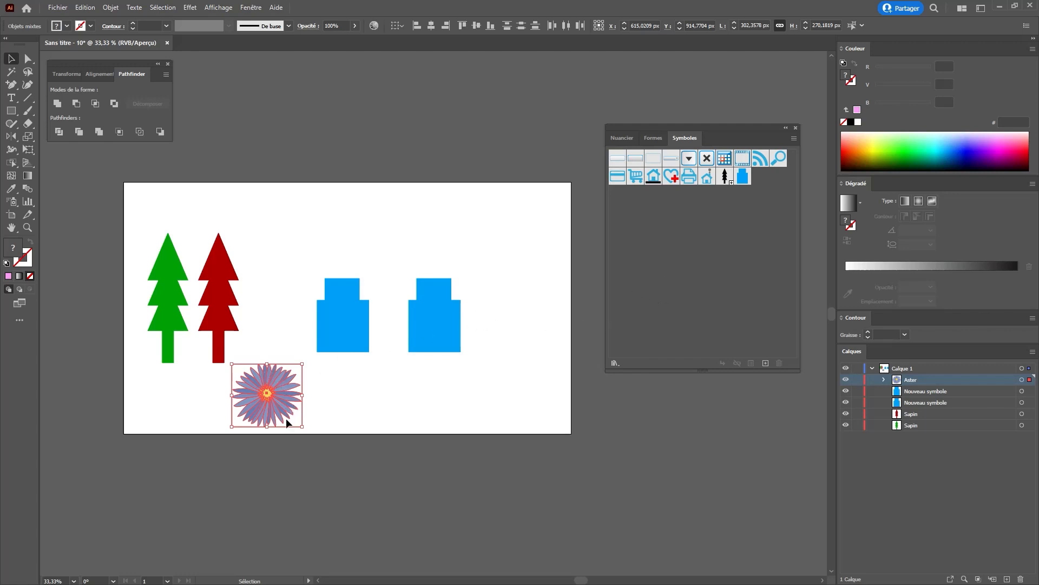
# Examine the expanded aster's vector paths up close, then select the flower group on the artboard
pyautogui.press('z')
pyautogui.click(285, 375)
pyautogui.click(455, 262)
pyautogui.click(360, 385)
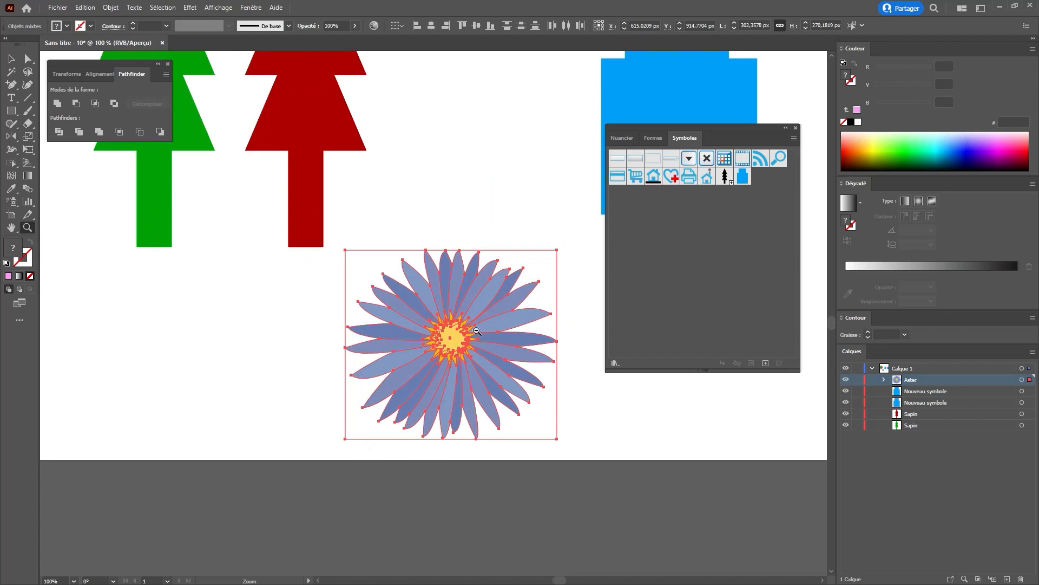
pyautogui.keyDown('alt'); pyautogui.click(476, 331); pyautogui.keyUp('alt')
pyautogui.keyDown('alt'); pyautogui.click(476, 331); pyautogui.keyUp('alt')
pyautogui.moveTo(555, 281); pyautogui.dragTo(432, 328)
pyautogui.press('v')
pyautogui.click(407, 379)
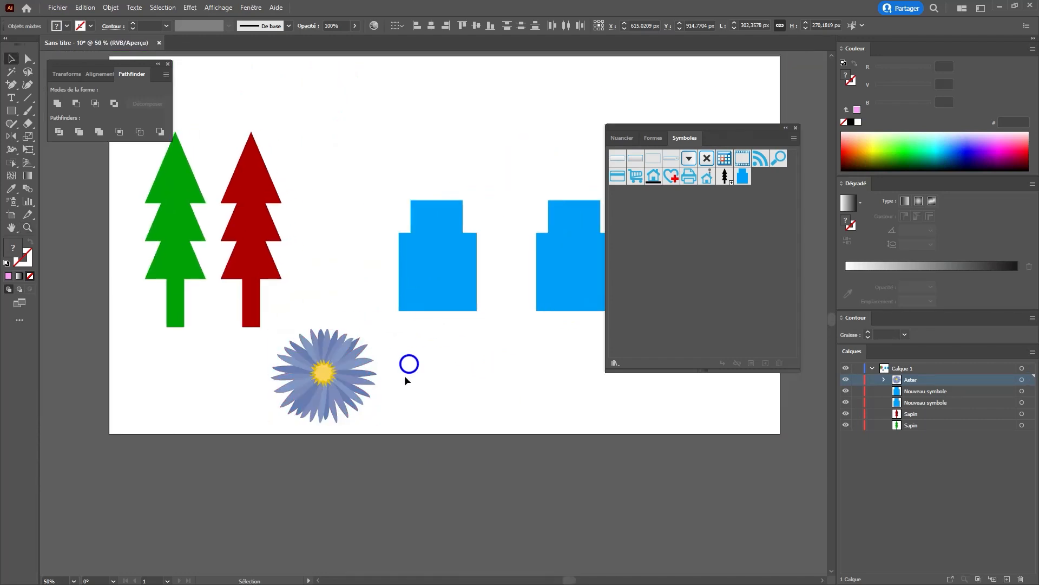
pyautogui.click(346, 372)
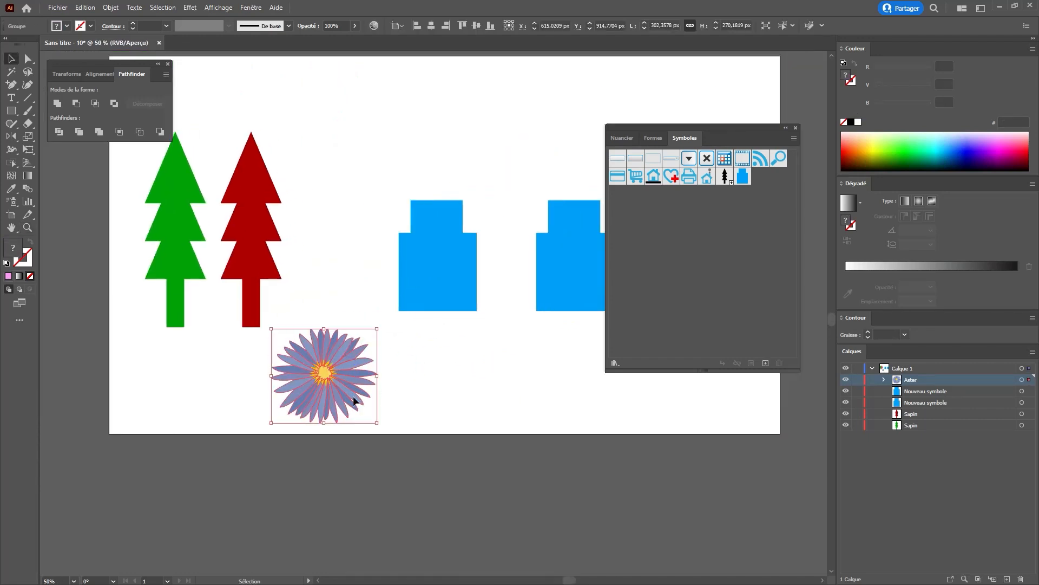